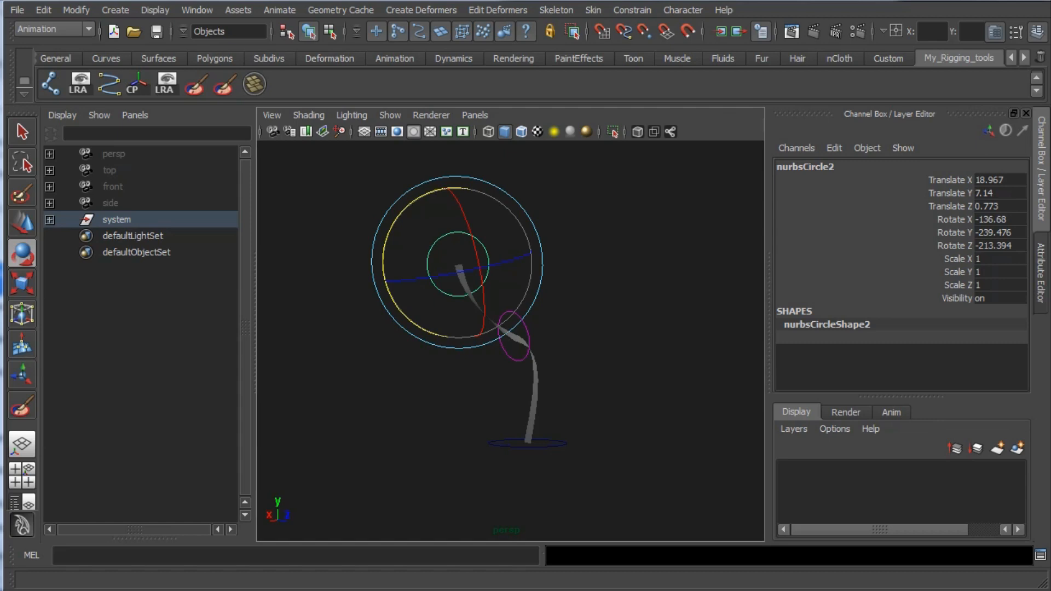
Hide the existing system group and show the grid in the perspective view.
click(399, 364)
alt+drag(442, 350, 467, 366)
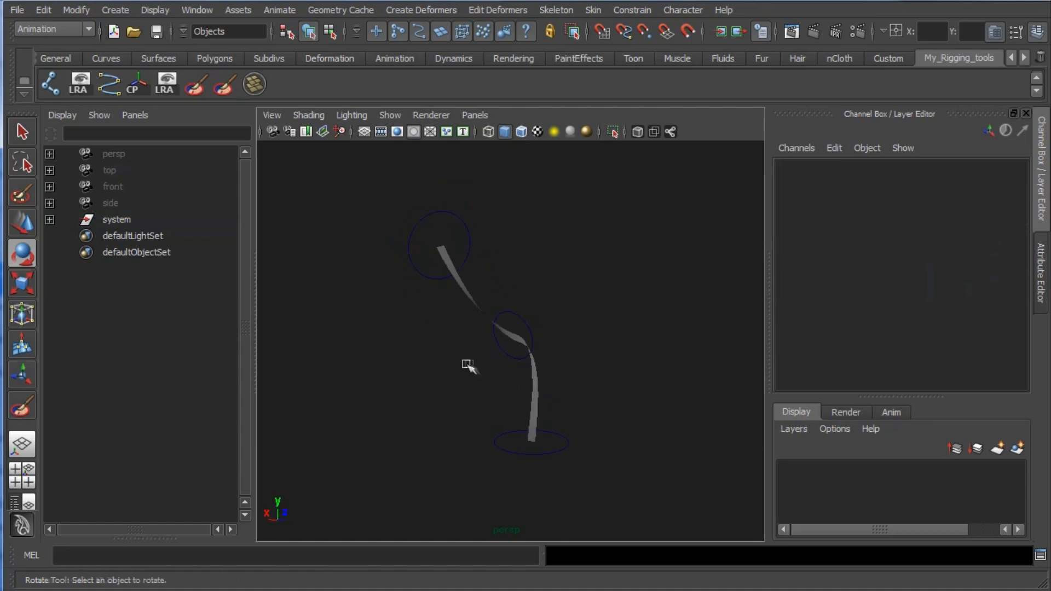
click(127, 221)
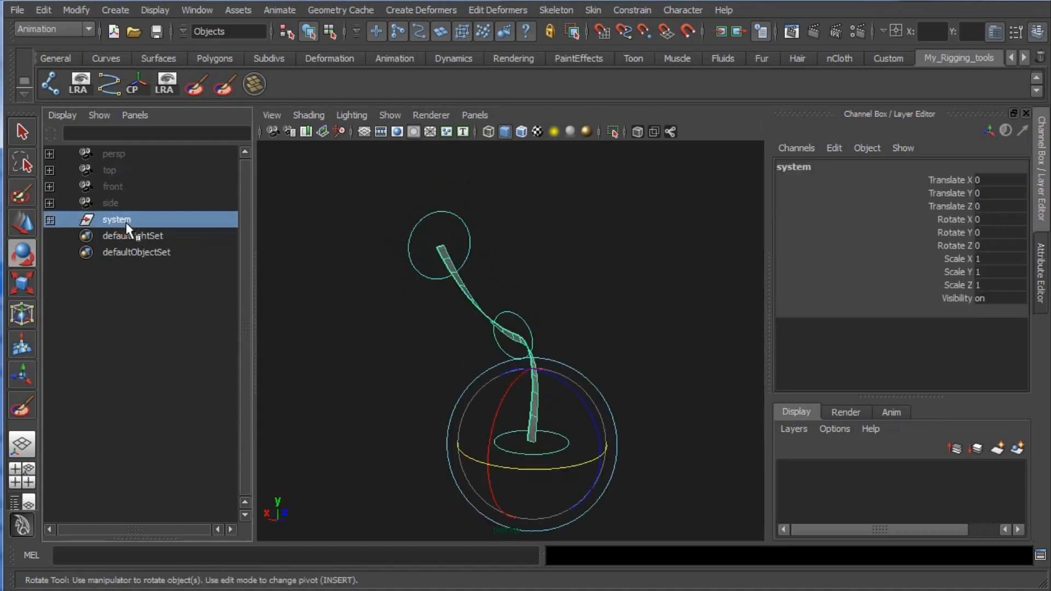
key(ctrl+h)
click(364, 131)
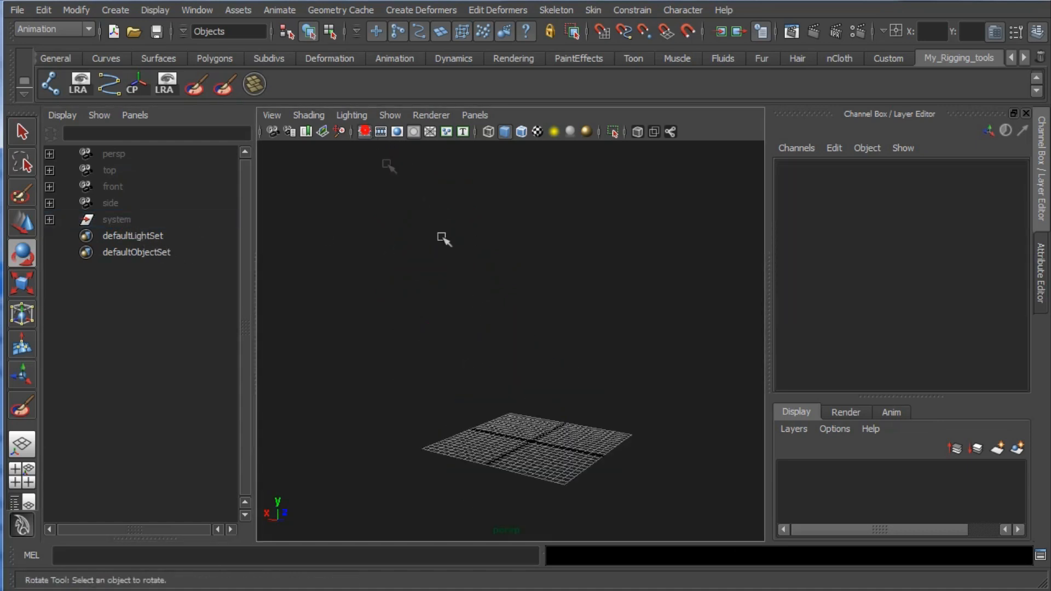
Use the Joint Tool to create a straight chain of nine joints from the grid origin along the Z axis, one unit apart.
alt+drag(545, 347, 556, 393)
alt+middle_drag(589, 447, 587, 387)
scroll(586, 386, up, 6)
alt+drag(585, 386, 512, 379)
alt+middle_drag(544, 401, 484, 332)
scroll(484, 331, down, 3)
alt+drag(487, 331, 457, 315)
alt+middle_drag(524, 378, 481, 353)
scroll(482, 353, up, 2)
alt+drag(481, 354, 470, 365)
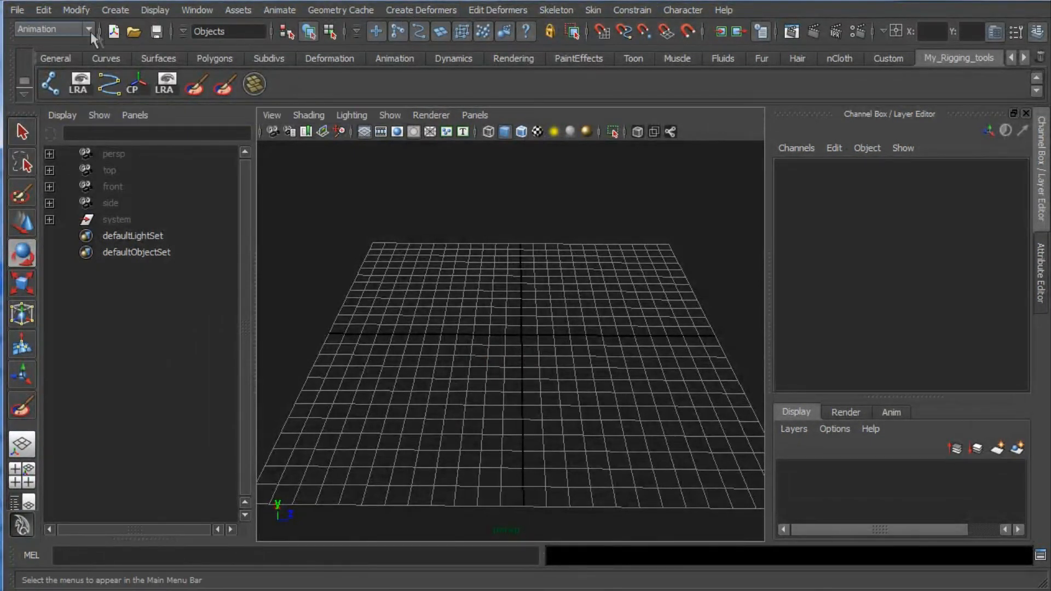
click(89, 30)
click(85, 31)
click(572, 9)
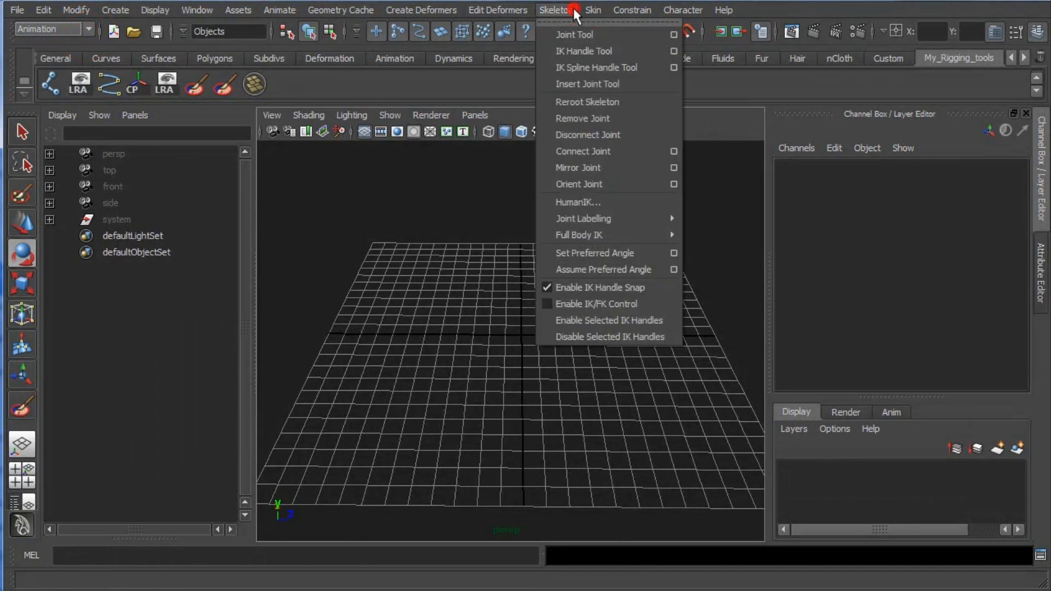
click(574, 34)
alt+drag(566, 215, 544, 265)
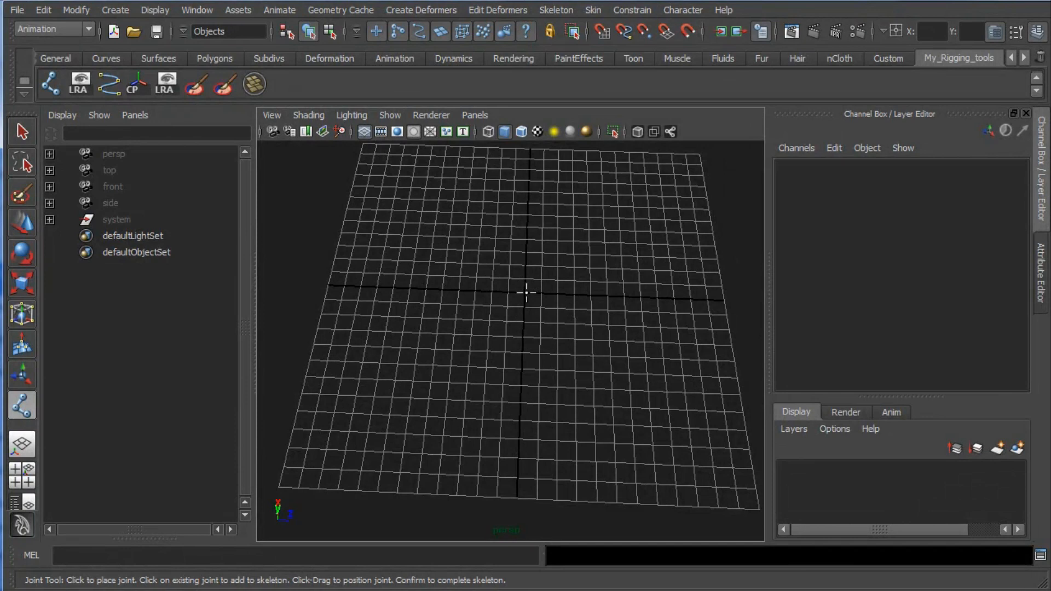
click(524, 293)
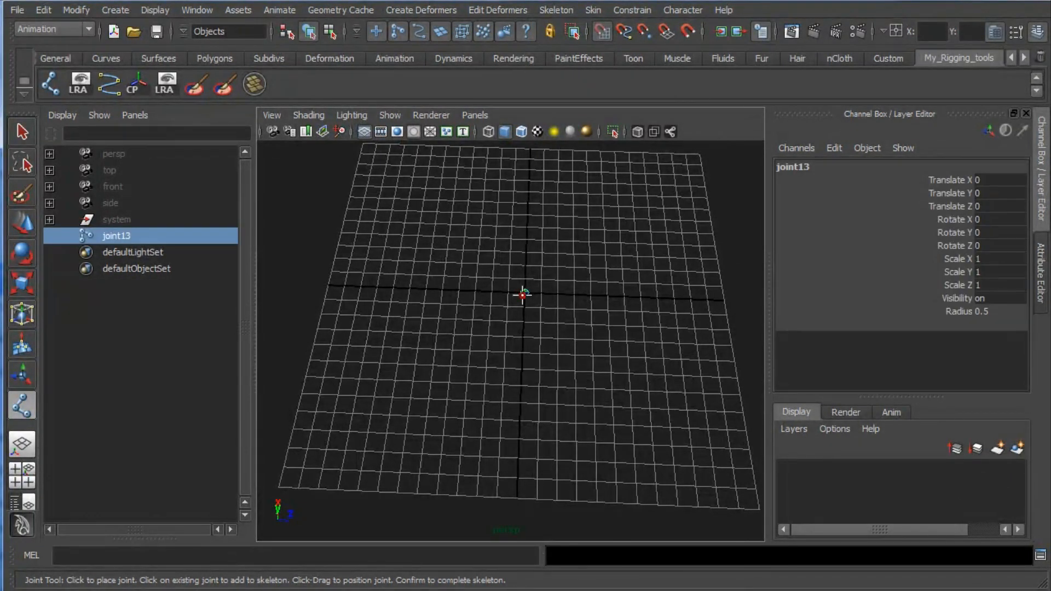
click(540, 294)
click(559, 292)
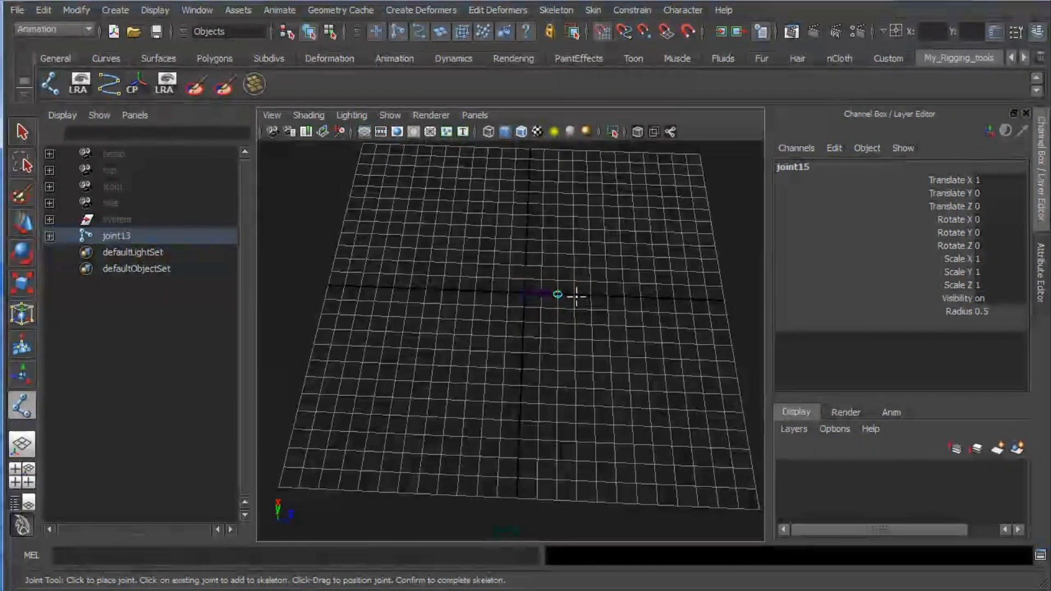
click(576, 295)
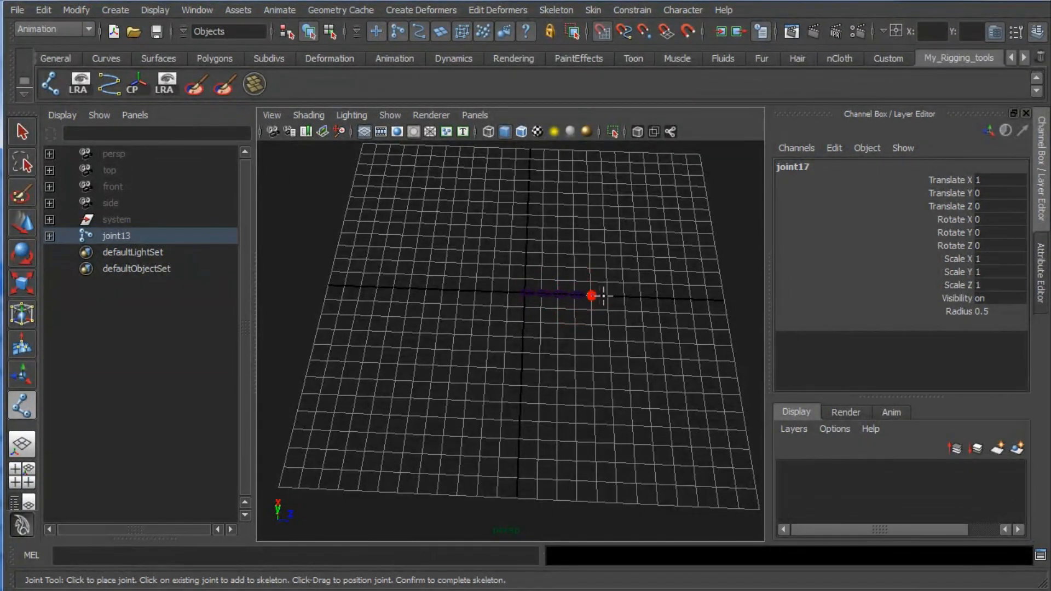
click(640, 296)
click(657, 298)
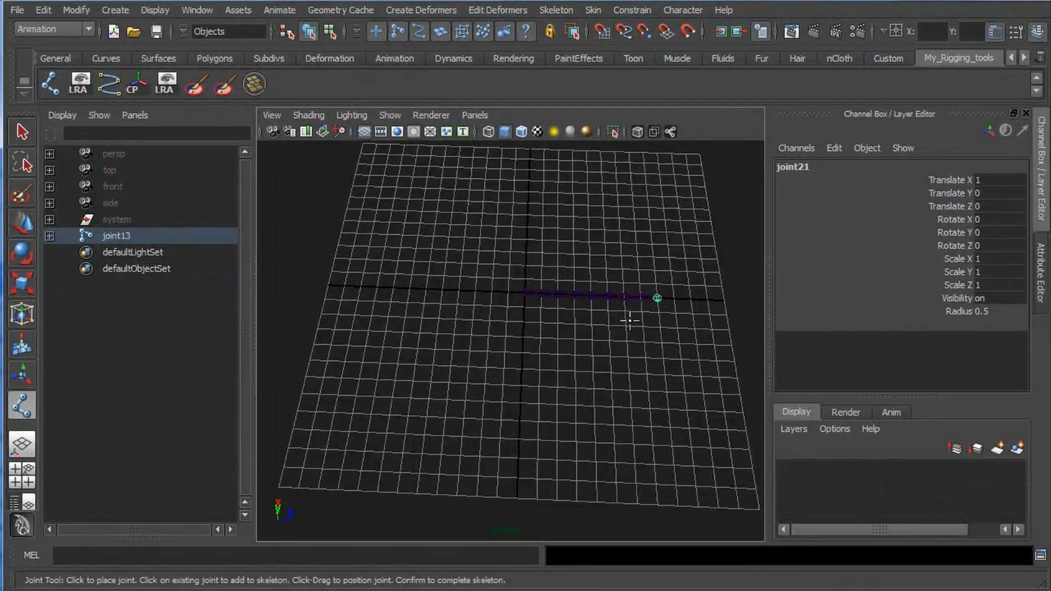
key(e)
Set the Joint Orient Y of the last joint in the chain to 0.
alt+drag(539, 345, 590, 331)
key(w)
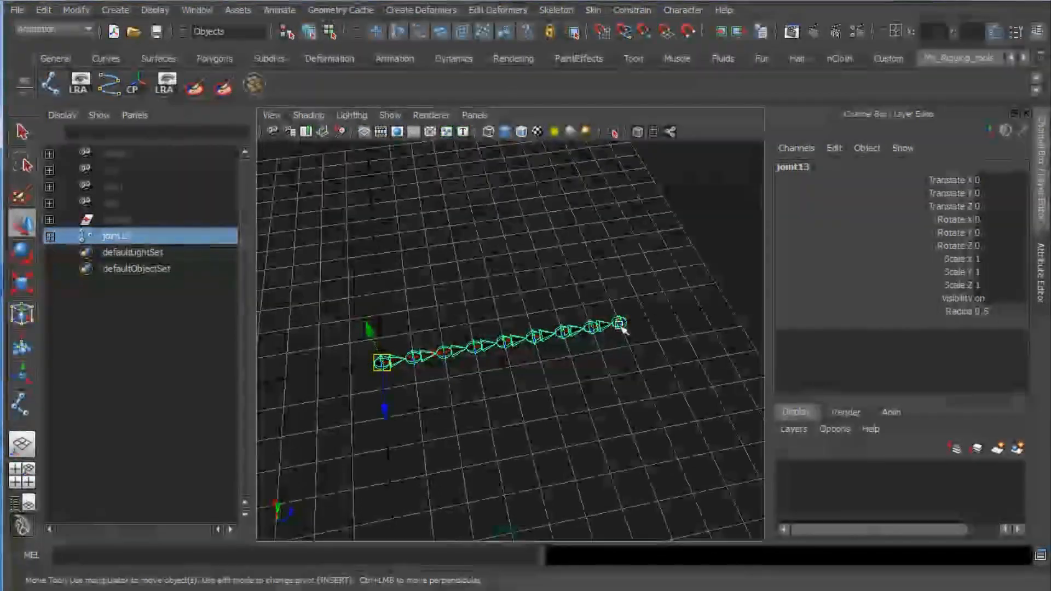
click(619, 323)
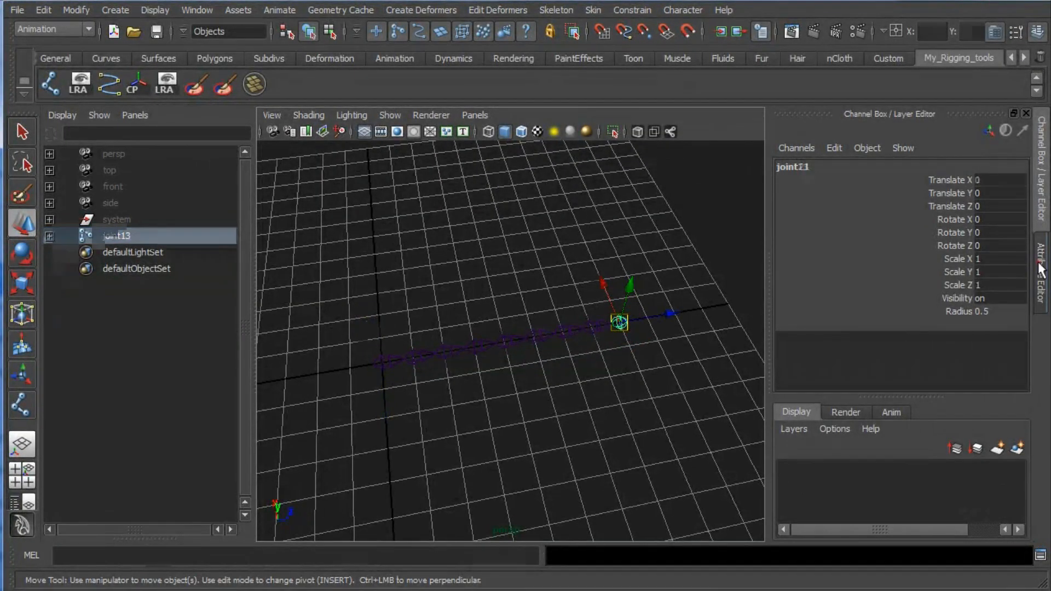
click(1037, 268)
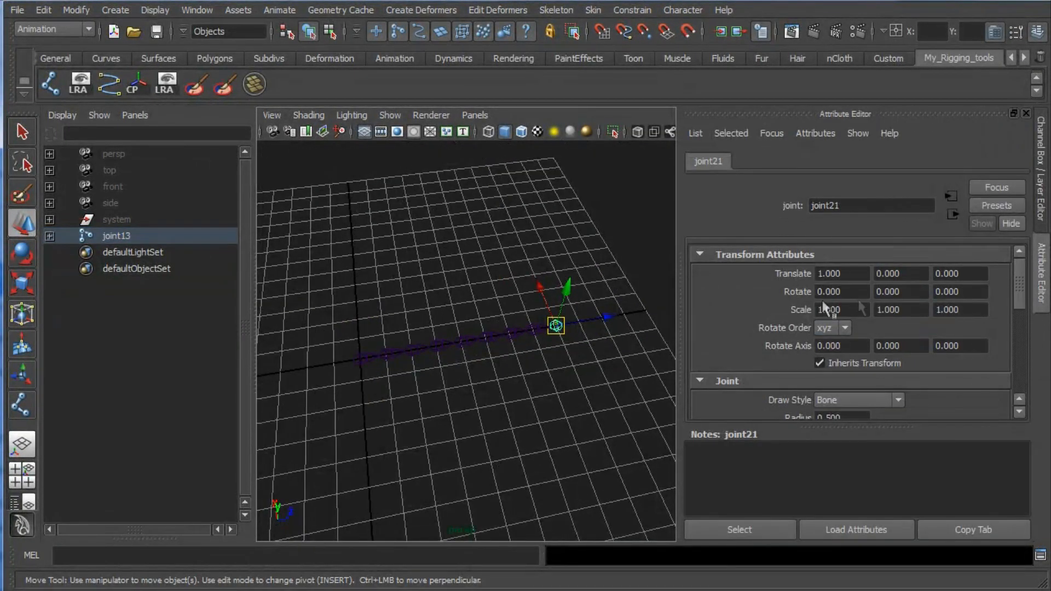
drag(1019, 284, 1009, 317)
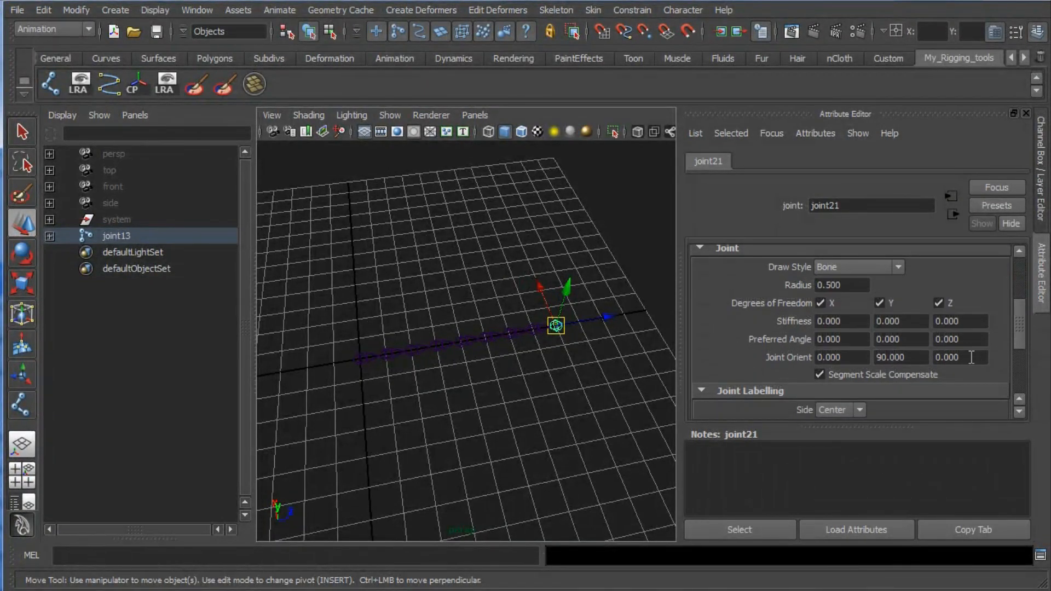
drag(923, 356, 795, 358)
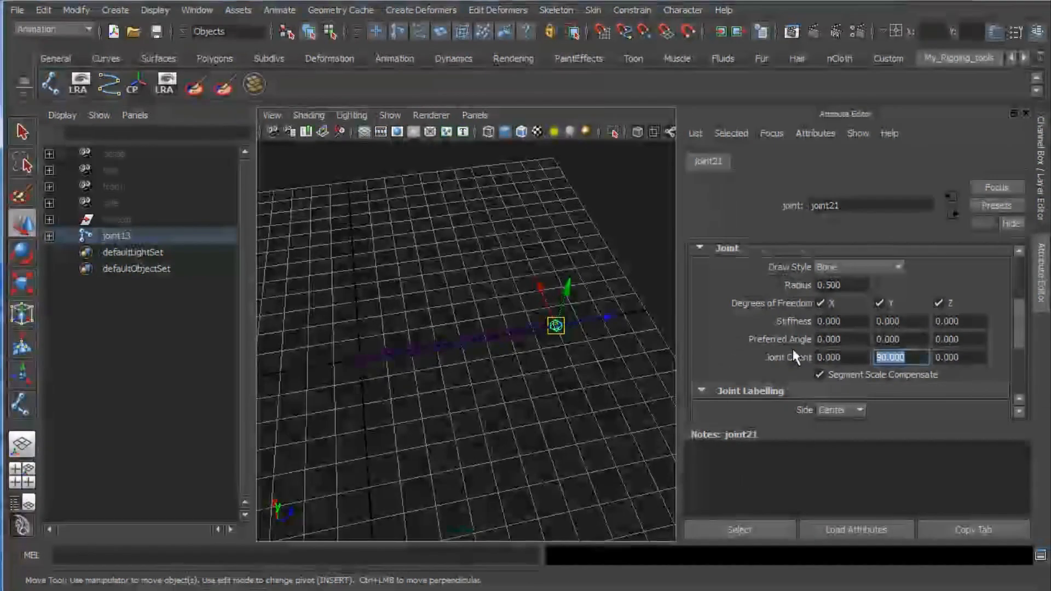
text(0)
key(Return)
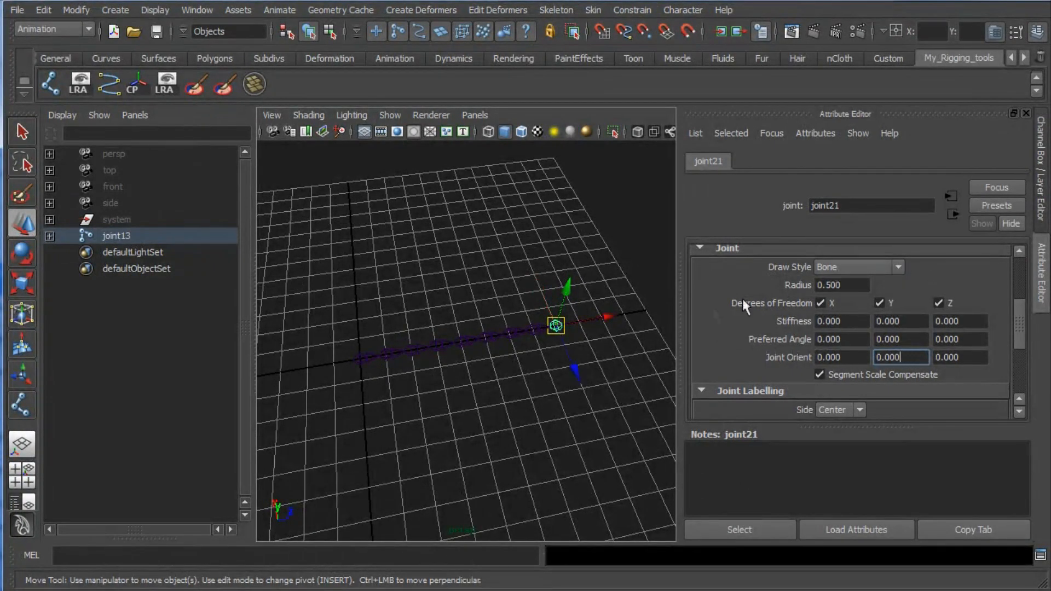
Check the orientation of the remaining joints one by one and set the root joint's Joint Orient Y to 0.
click(534, 331)
click(510, 334)
click(486, 338)
click(462, 339)
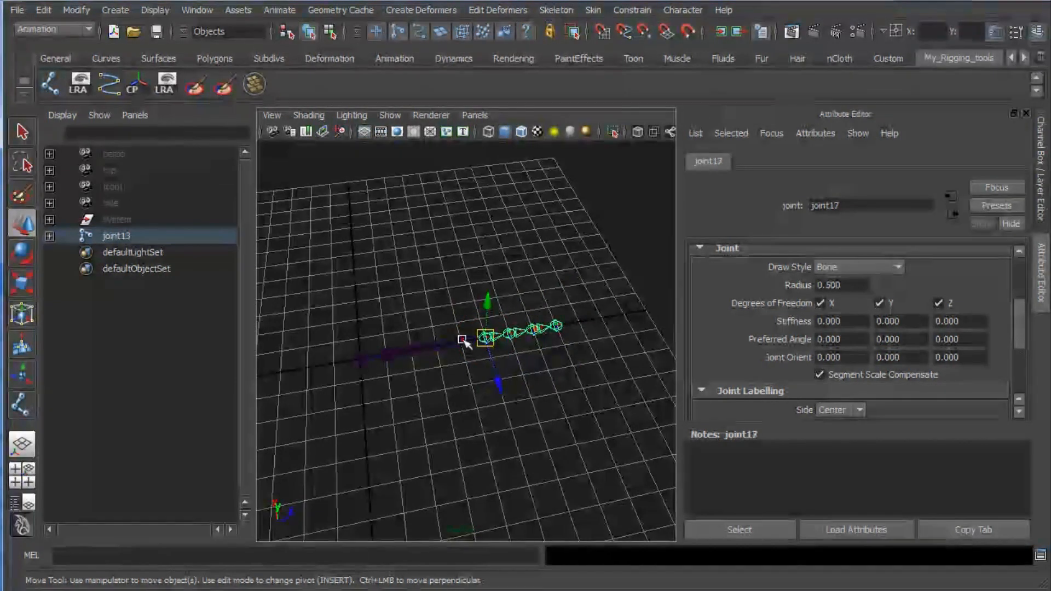
click(439, 344)
click(421, 347)
click(388, 354)
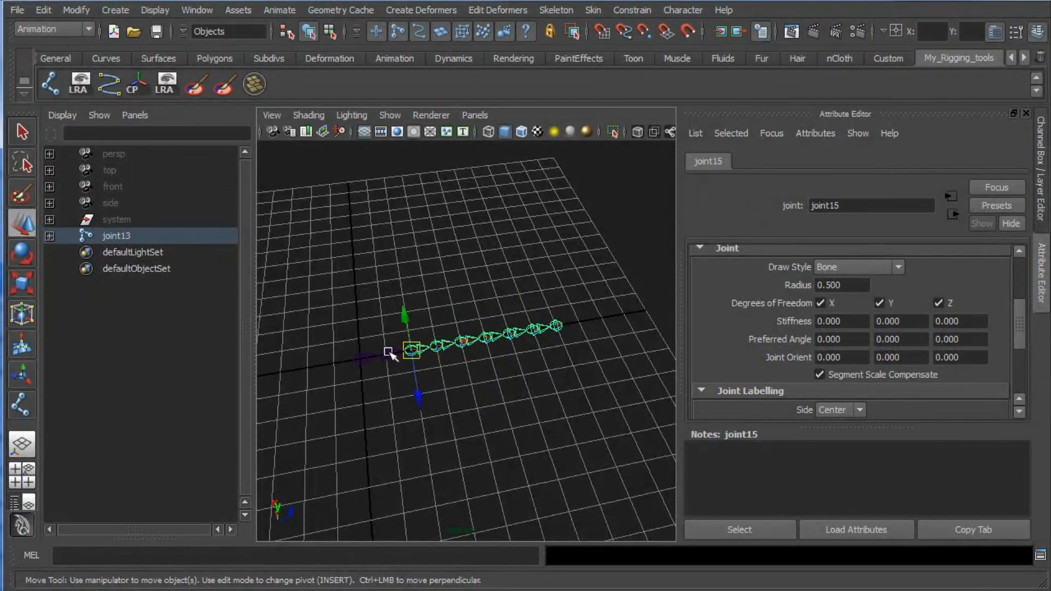
click(361, 358)
double_click(898, 357)
text(0)
key(Return)
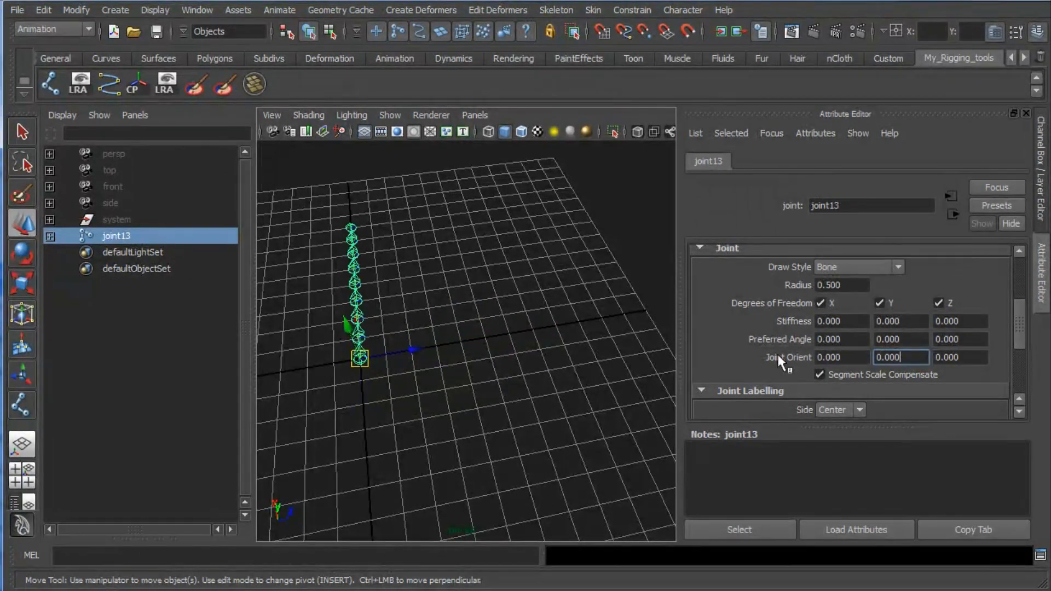
Select all nine joints of the chain and set their Translate X to 3.
alt+drag(470, 283, 603, 246)
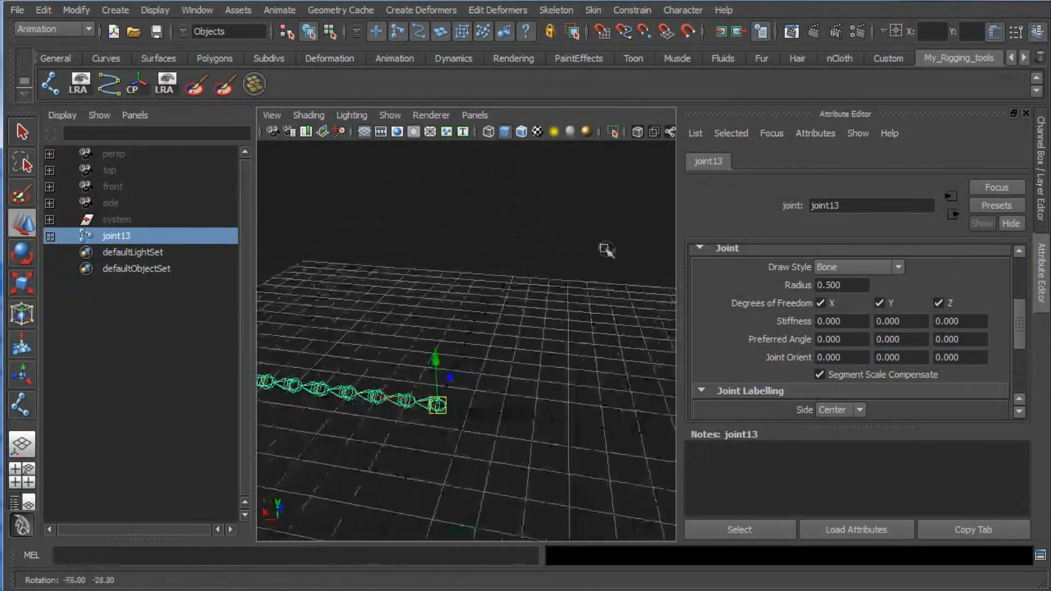
click(1042, 193)
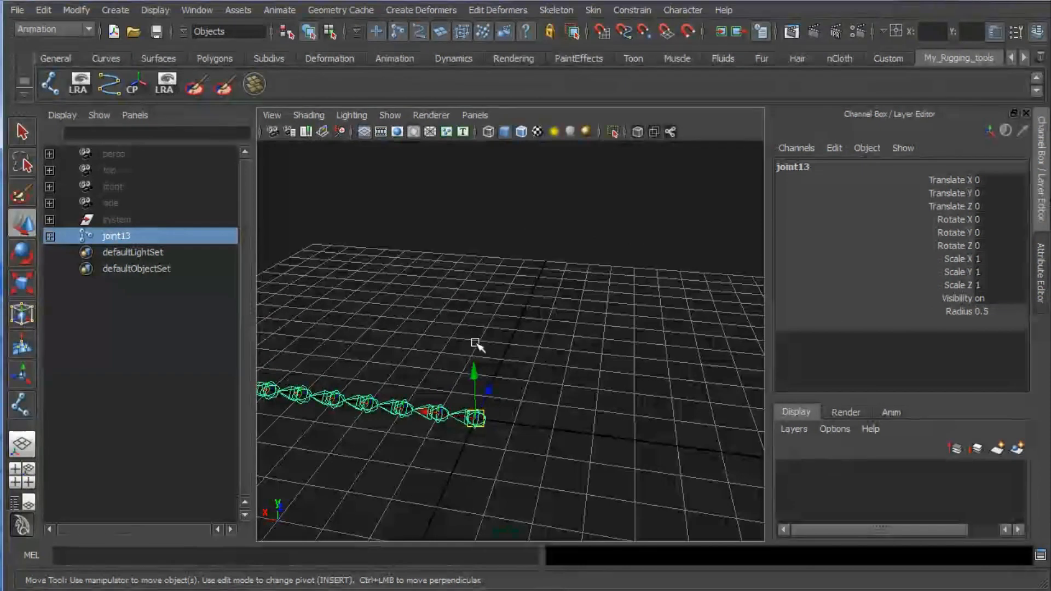
alt+drag(476, 347, 591, 335)
shift+click(573, 398)
shift+click(544, 398)
shift+click(507, 393)
shift+click(472, 386)
shift+click(437, 384)
shift+click(403, 380)
shift+click(371, 374)
shift+click(338, 373)
click(1000, 179)
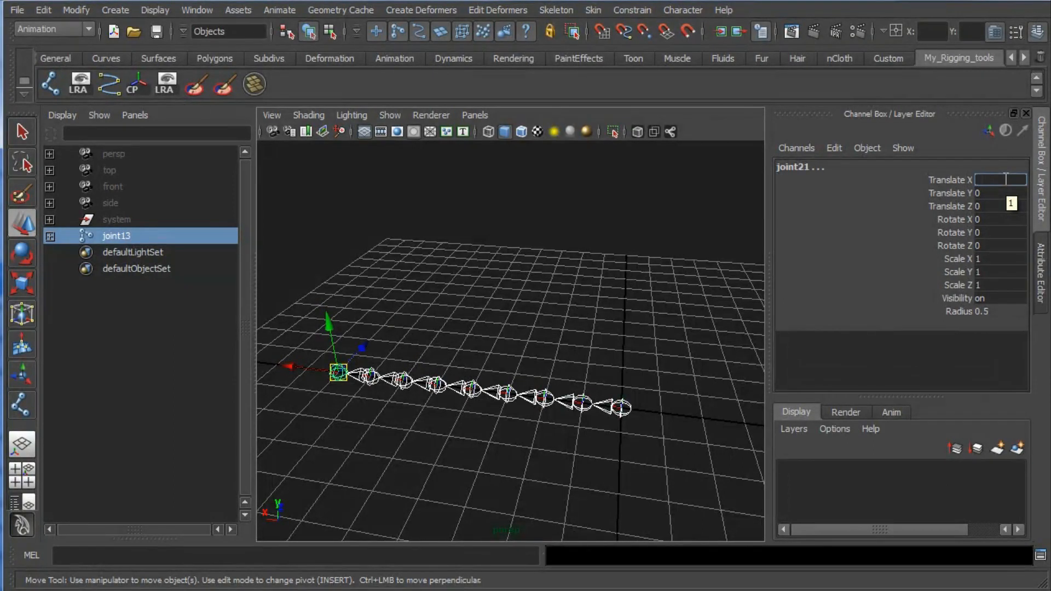
text(3)
key(Return)
Set the root joint's Translate X back to 0 so the chain starts at the origin.
scroll(595, 267, down, 6)
alt+drag(580, 274, 543, 306)
alt+middle_drag(544, 307, 609, 295)
scroll(609, 295, up, 2)
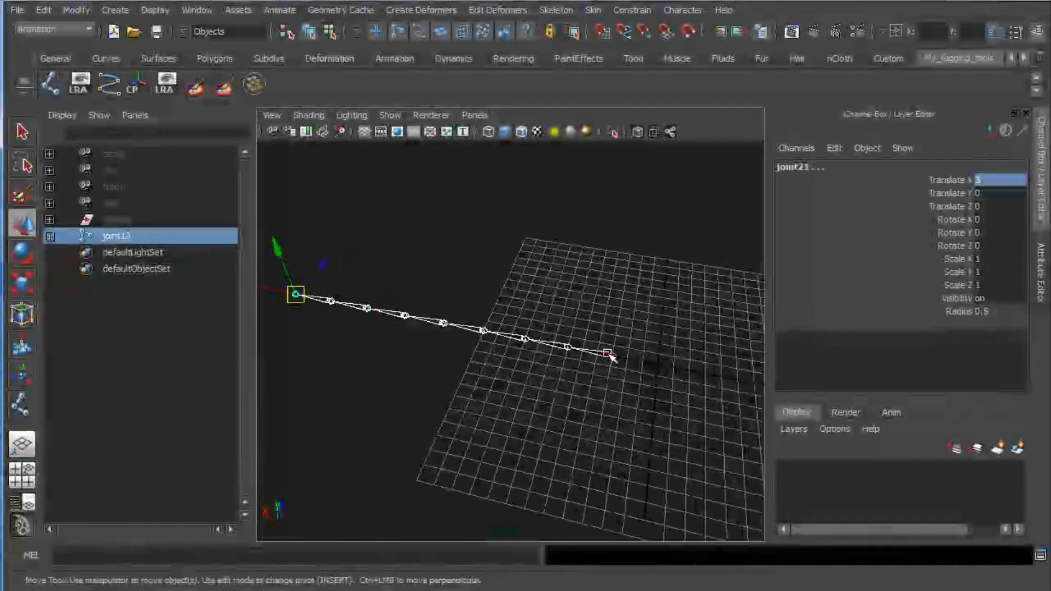
click(612, 355)
click(982, 179)
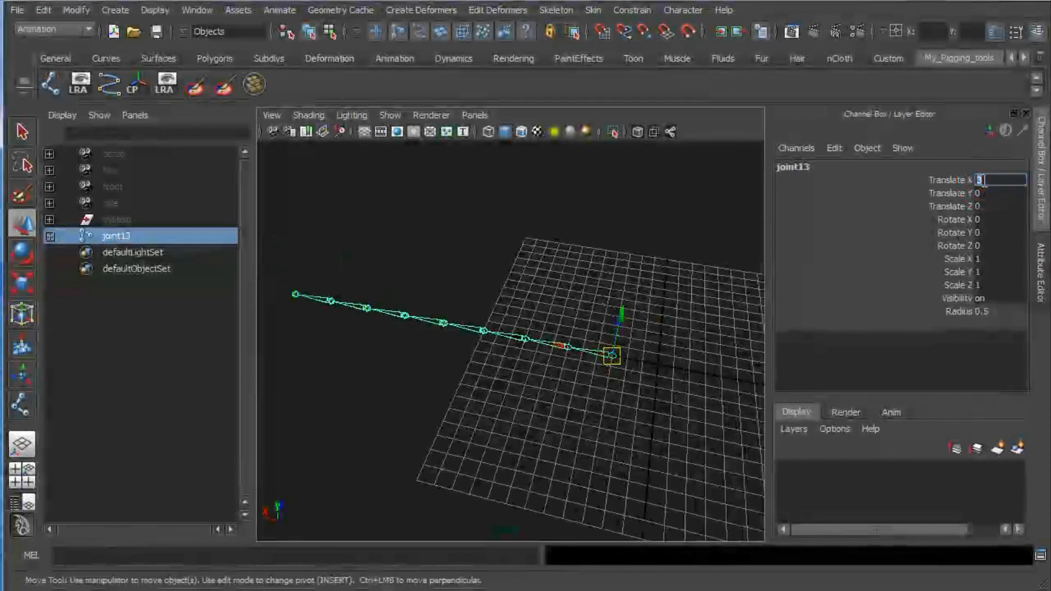
text(0)
key(Return)
Try rotating the root joint 90 degrees about Z to stand the chain upright, and reset its Rotate Z to 0.
key(e)
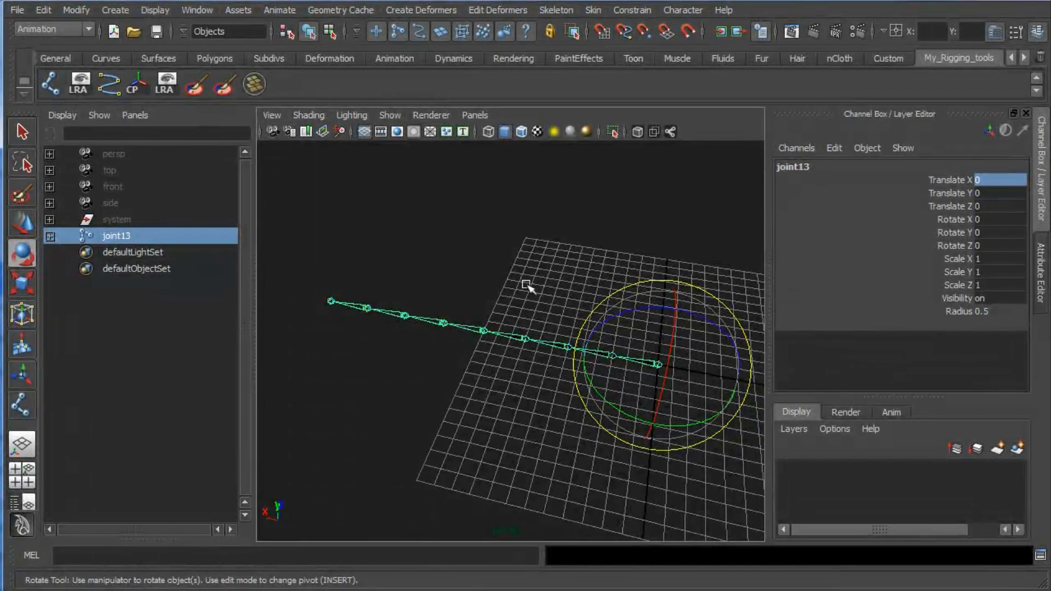
drag(635, 315, 628, 316)
key(ctrl+z)
key(w)
key(e)
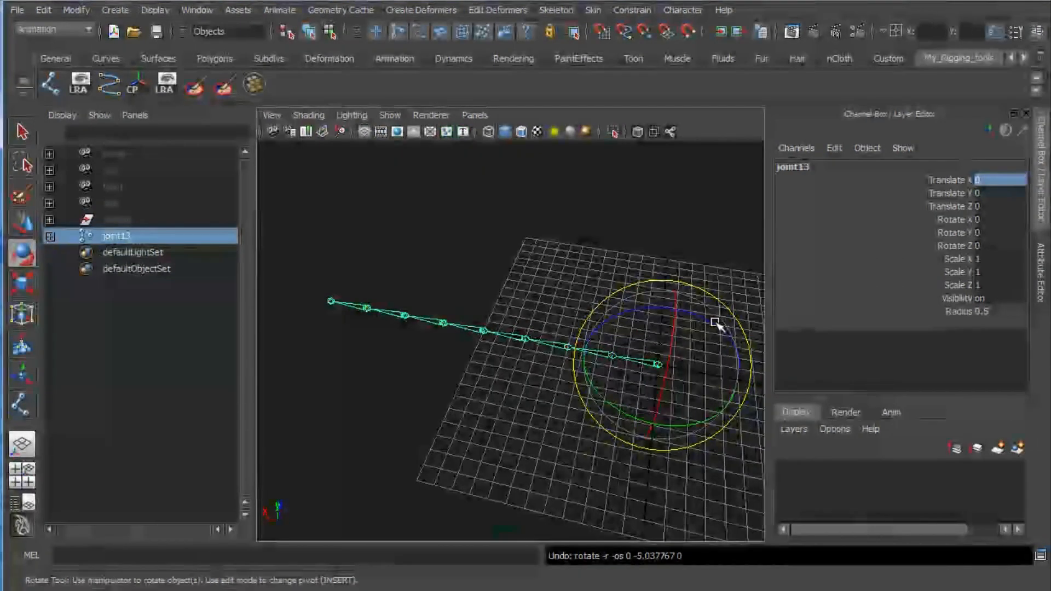
drag(715, 323, 790, 422)
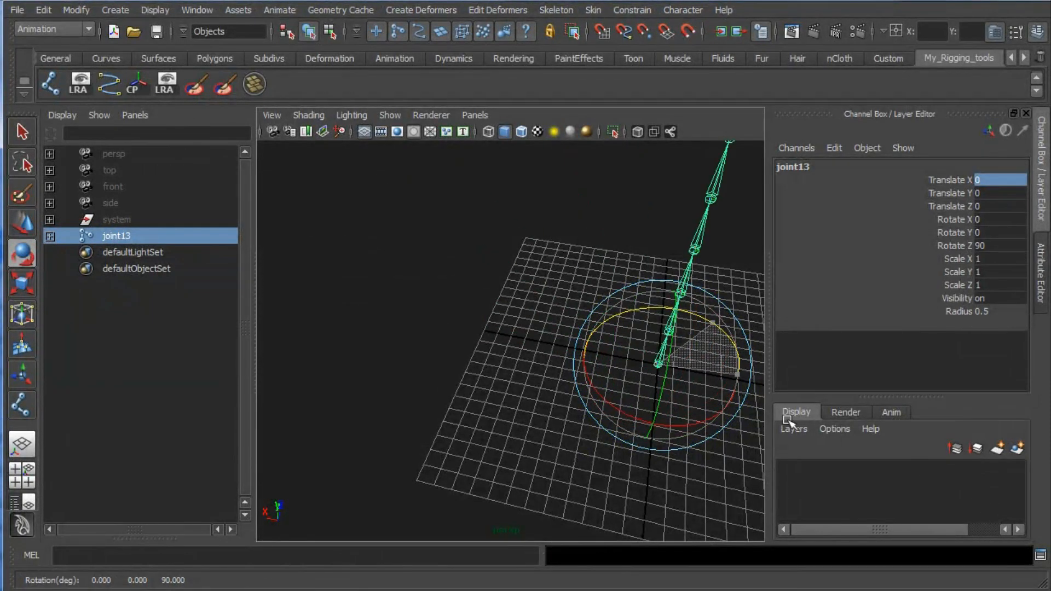
alt+drag(661, 352, 608, 366)
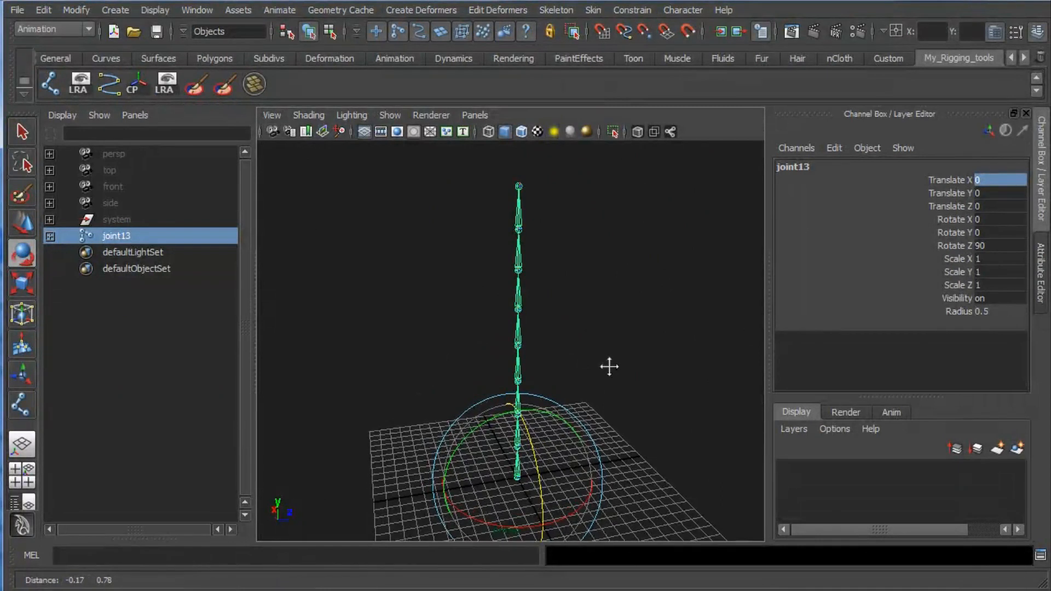
click(991, 245)
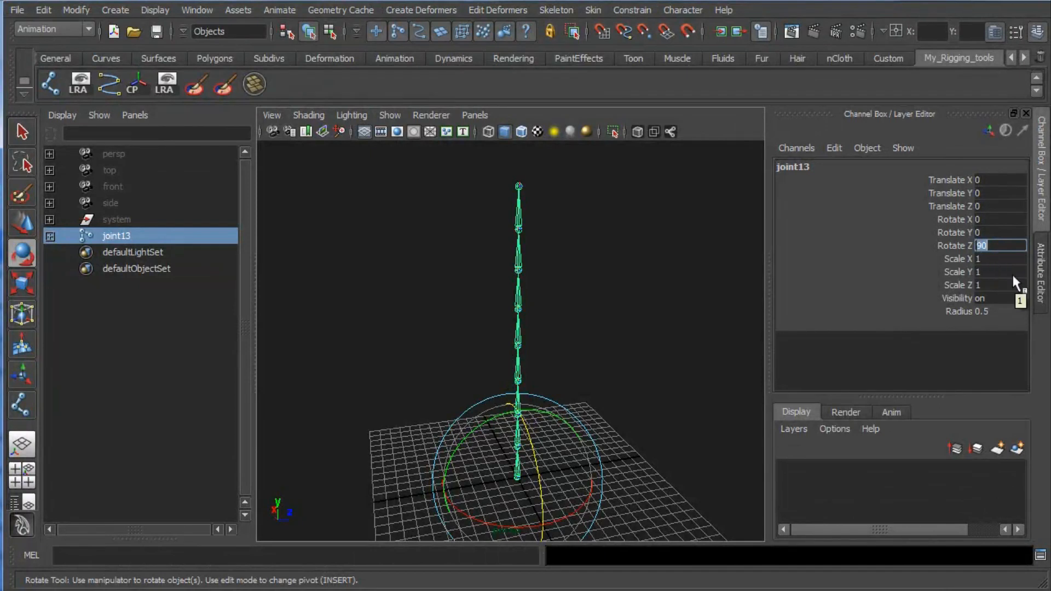
text(0)
key(Return)
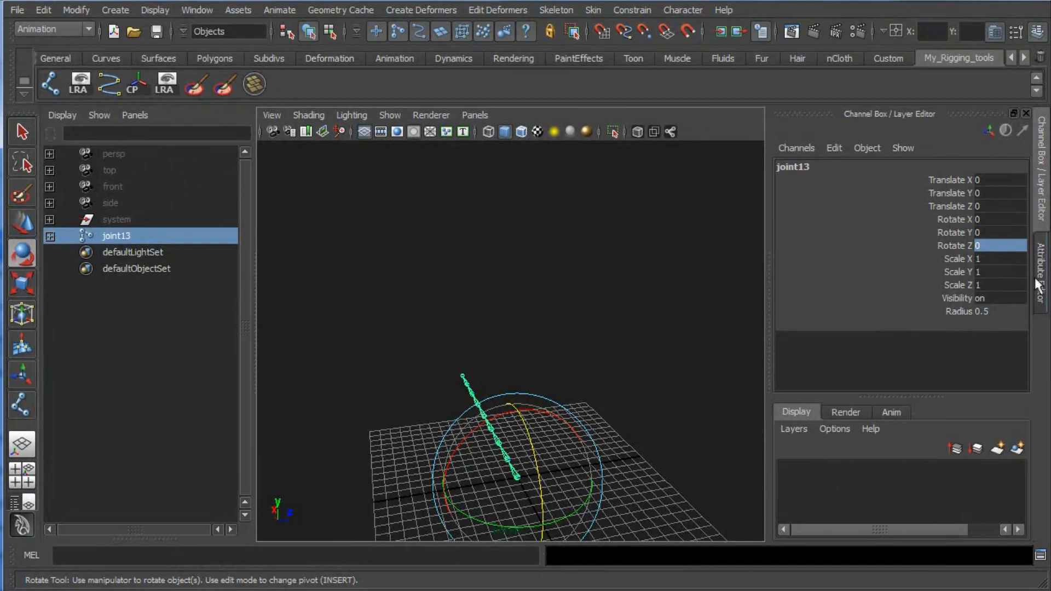
Stand the chain upright by setting the root joint's Joint Orient Y to 0 and Joint Orient Z to 90.
click(1039, 282)
mouse_move(1021, 313)
mouse_down()
mouse_move(1021, 367)
mouse_move(1019, 327)
mouse_up()
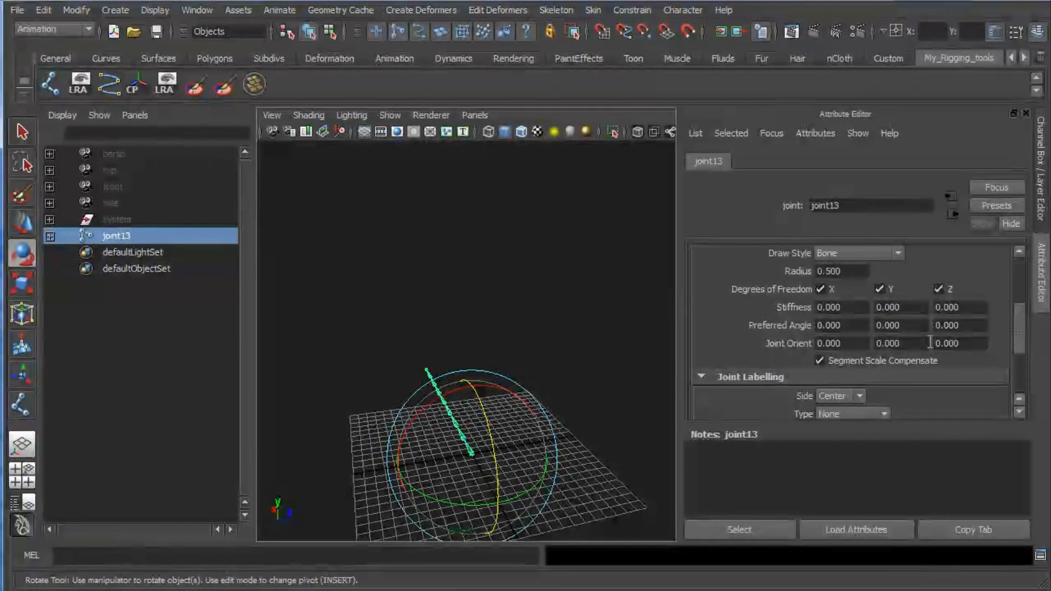
double_click(904, 343)
text(90)
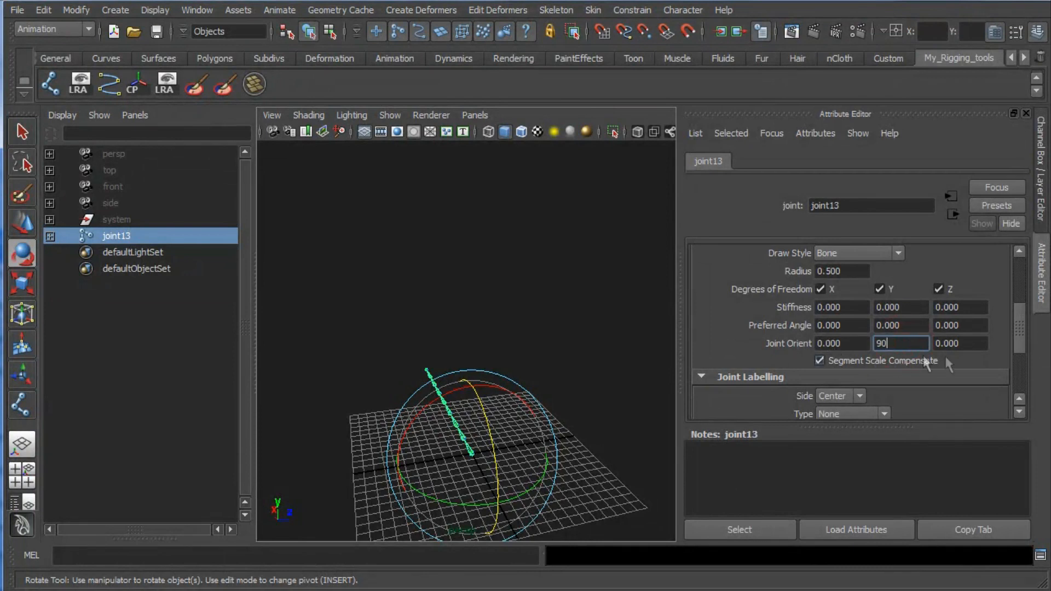
click(971, 345)
drag(905, 347, 673, 346)
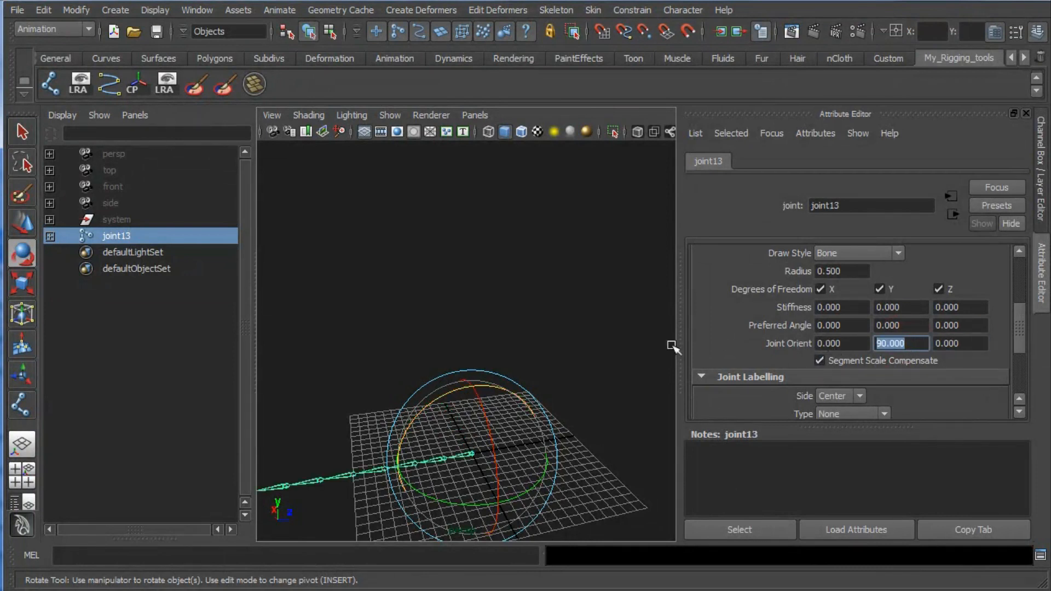
text(0)
key(Tab)
text(90)
key(Tab)
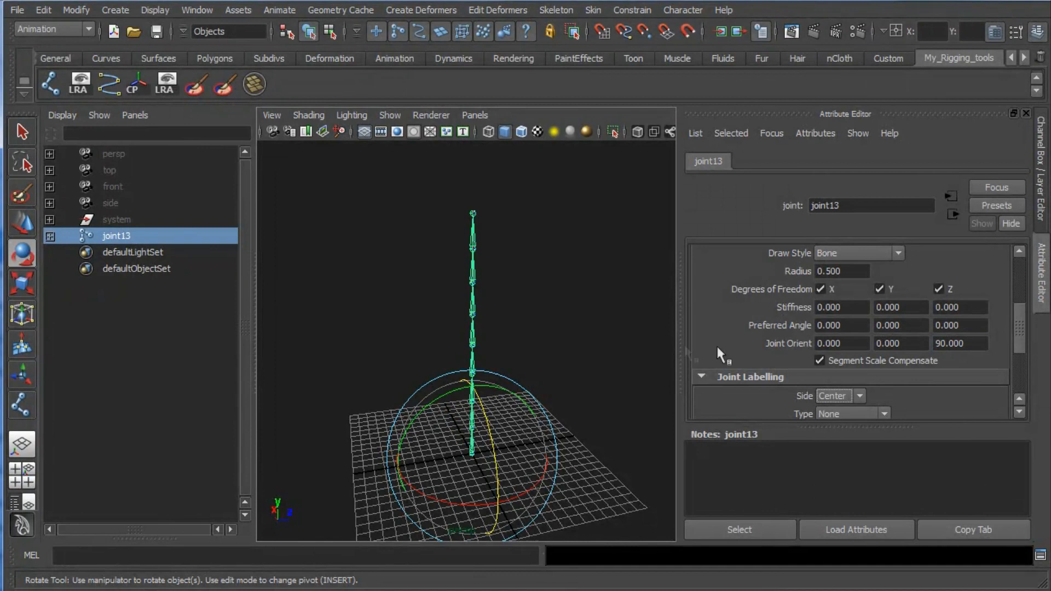
click(973, 343)
Expand the joint chain in the Outliner down to its end joint, widen the list, and select all nine joints.
alt+drag(481, 352, 498, 338)
scroll(499, 339, up, 5)
mouse_move(501, 353)
alt+middle_down()
mouse_move(489, 370)
mouse_move(495, 359)
alt+middle_up()
click(51, 235)
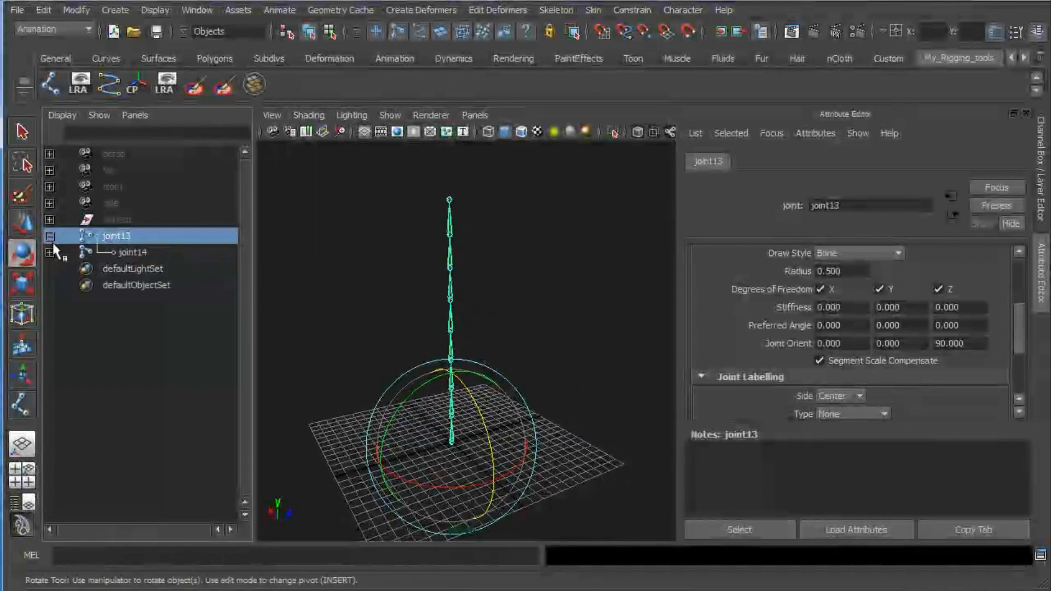
click(49, 251)
click(49, 268)
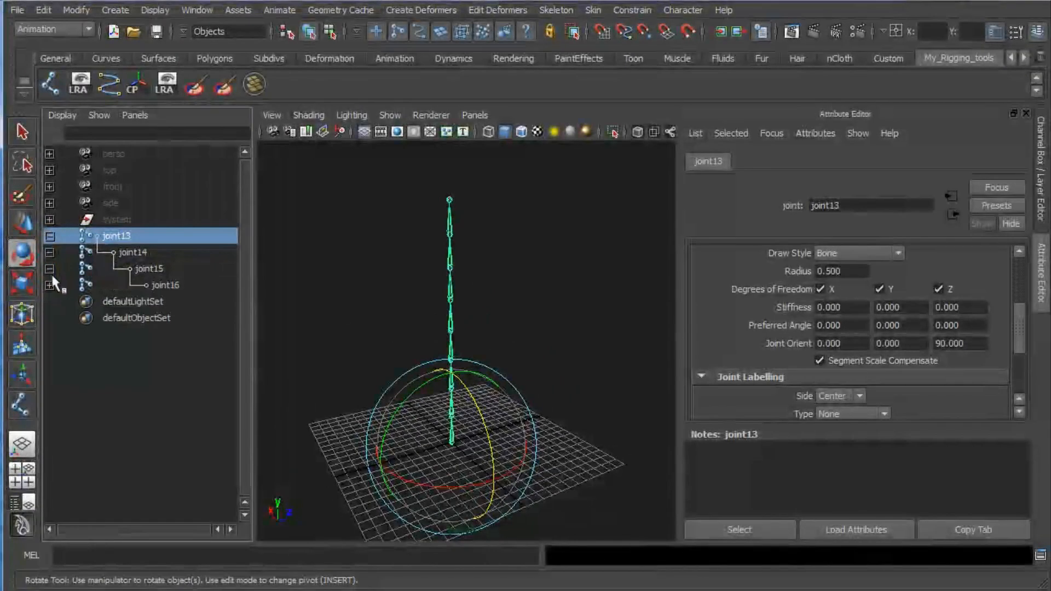
click(49, 284)
click(50, 301)
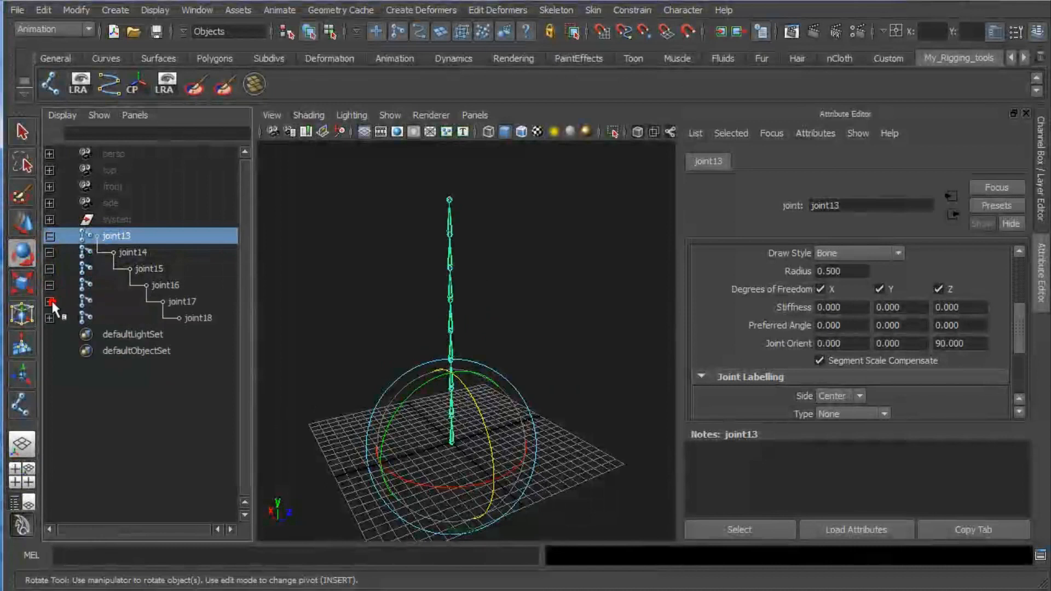
click(50, 317)
click(49, 334)
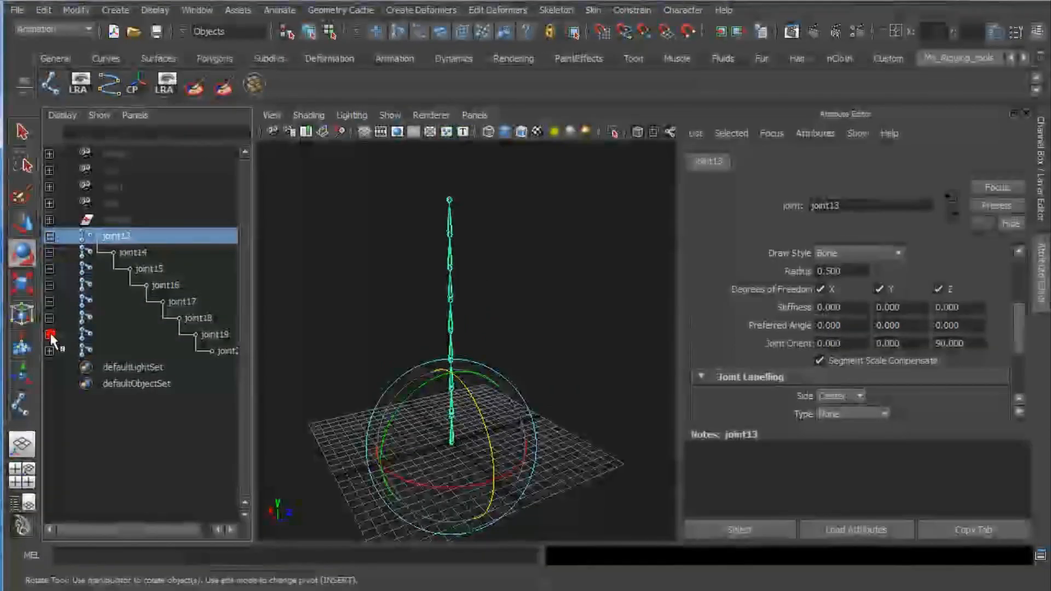
drag(255, 362, 367, 375)
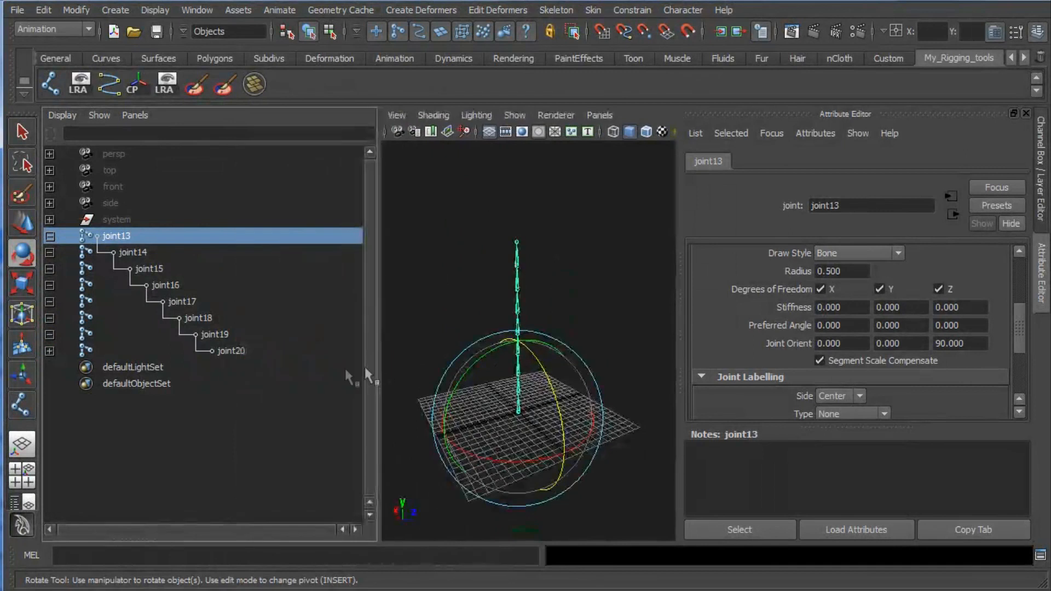
click(50, 351)
shift+click(241, 367)
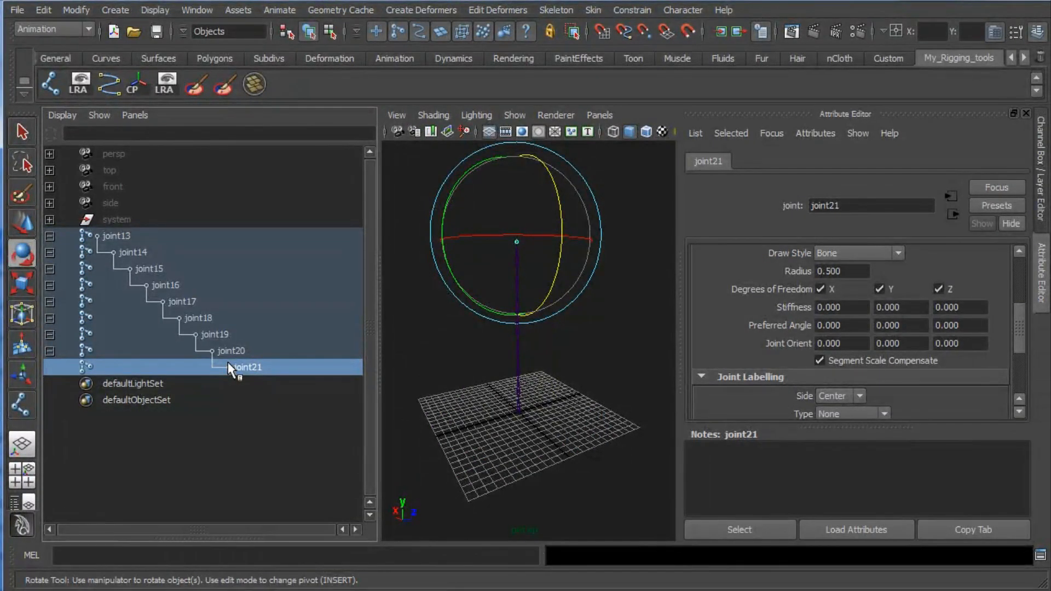
Rename the root joint to spine_01_JNT.
double_click(130, 238)
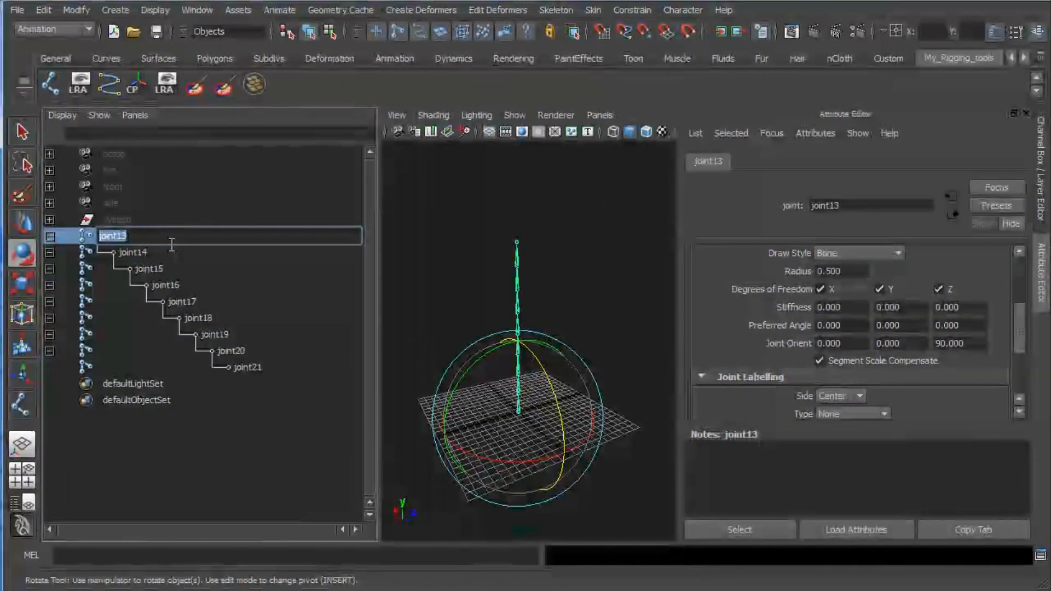
text(spine)
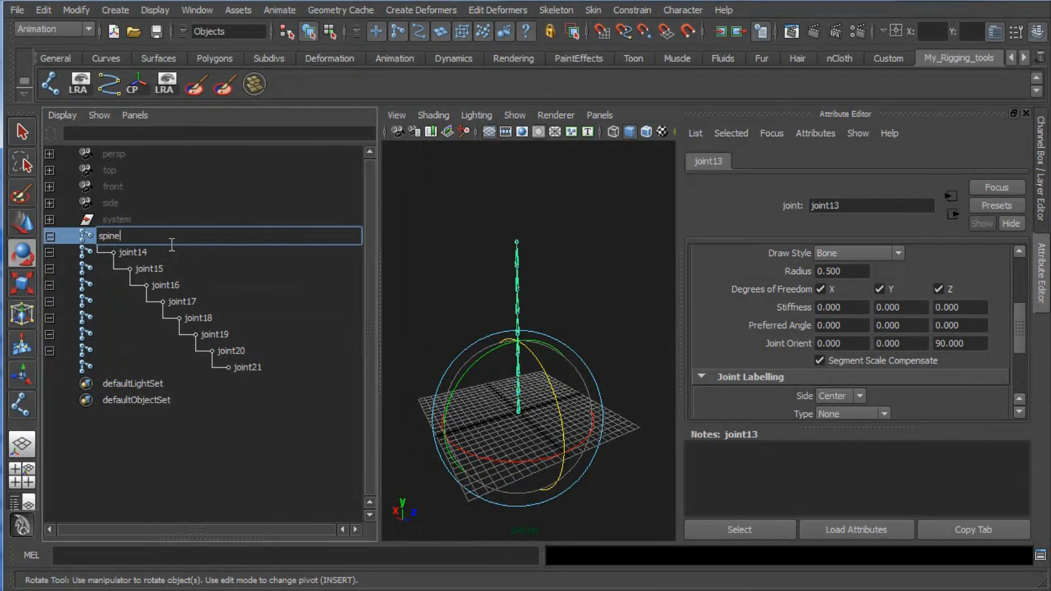
text(_01_JNT)
key(Return)
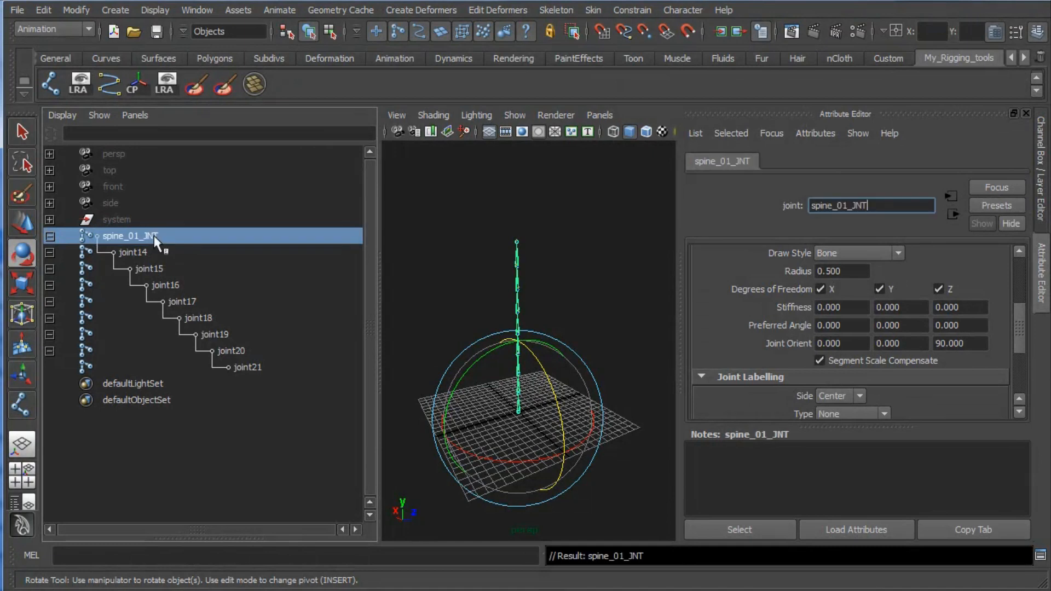
Rename the root joint to spine_JNT_01, with the number at the end of the name.
double_click(159, 235)
drag(159, 235, 128, 239)
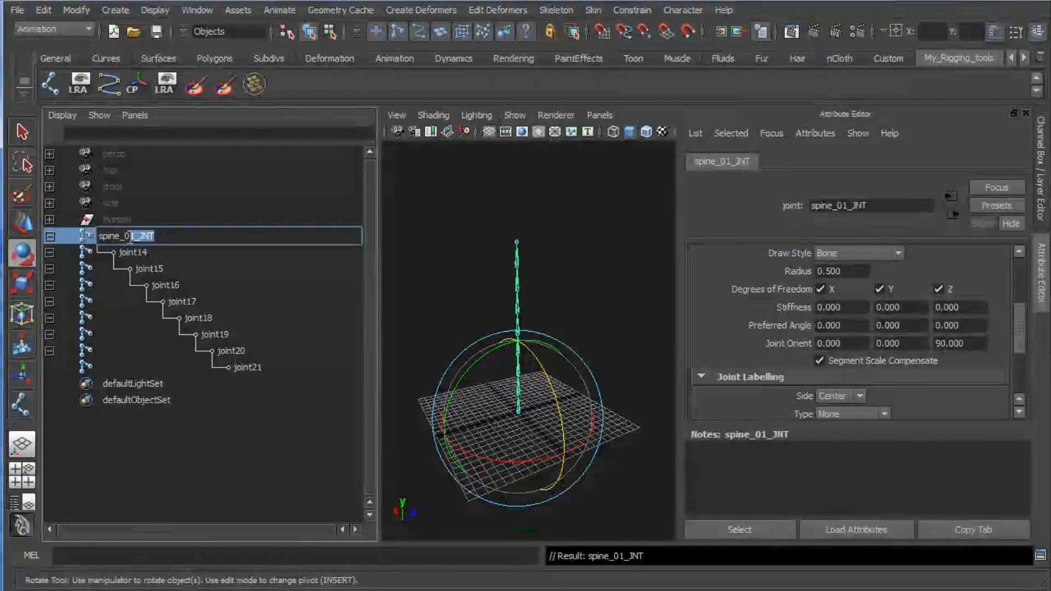
text(JNT)
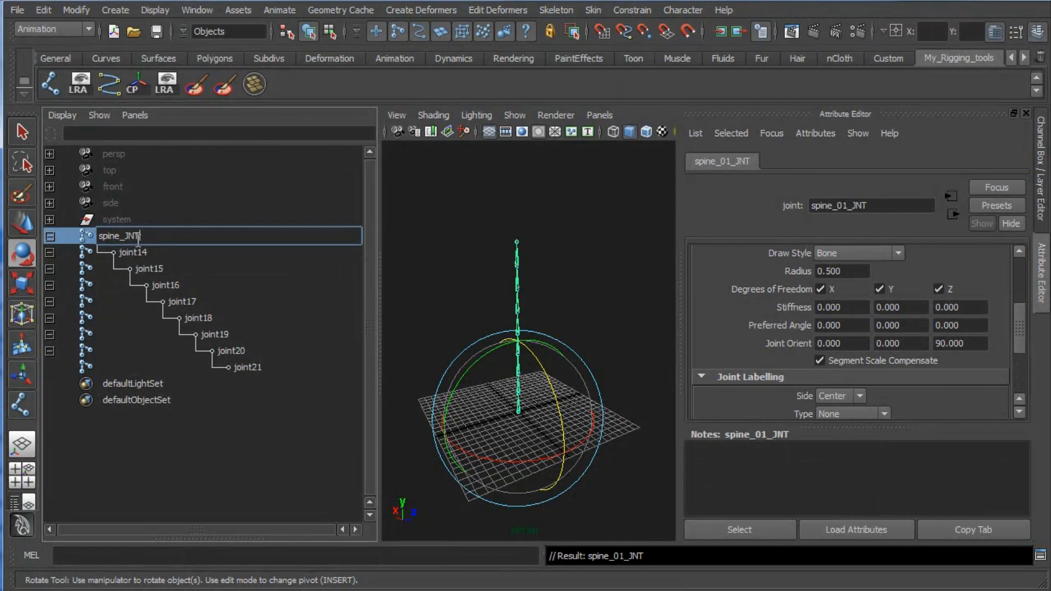
text(_01)
key(Return)
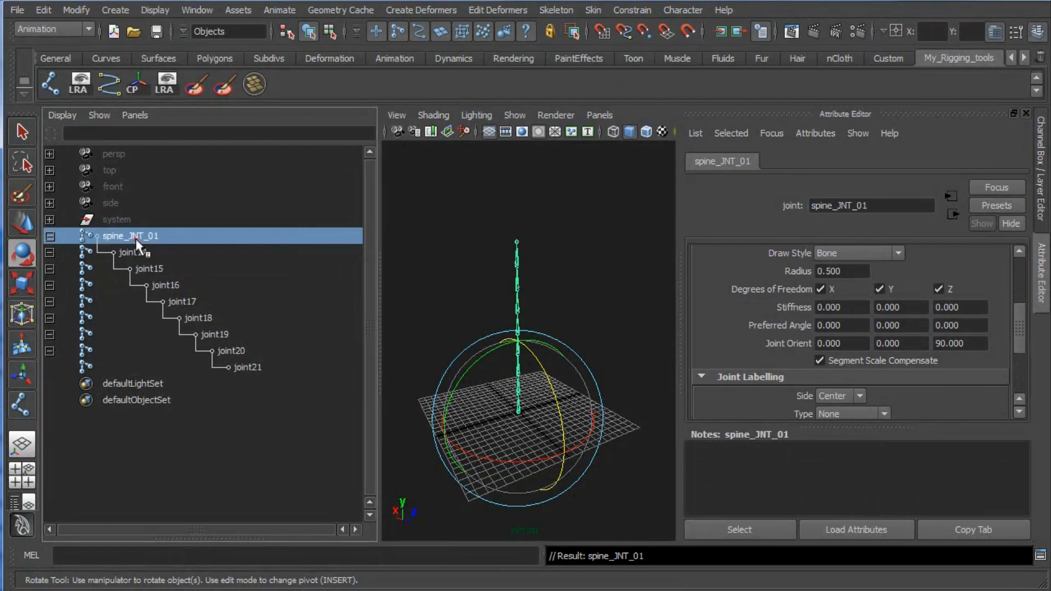
Copy the root joint's name and use it to rename the second joint in the chain spine_JNT_02.
double_click(135, 236)
key(ctrl+c)
double_click(138, 252)
key(ctrl+v)
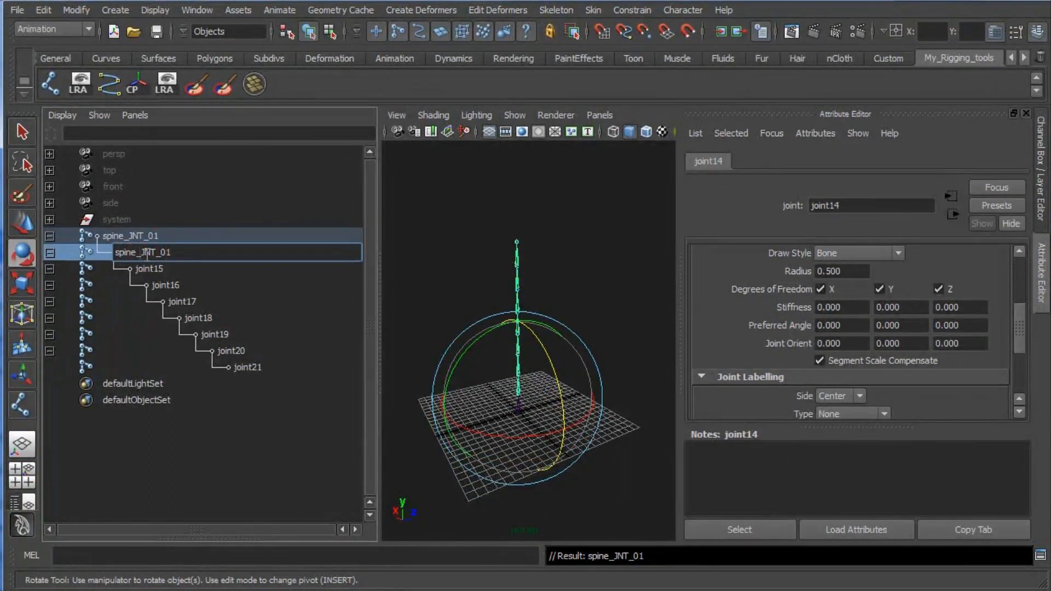
key(BackSpace)
text(2)
key(Return)
Rename the third joint in the chain, joint15, to spine_JNT_03.
double_click(152, 268)
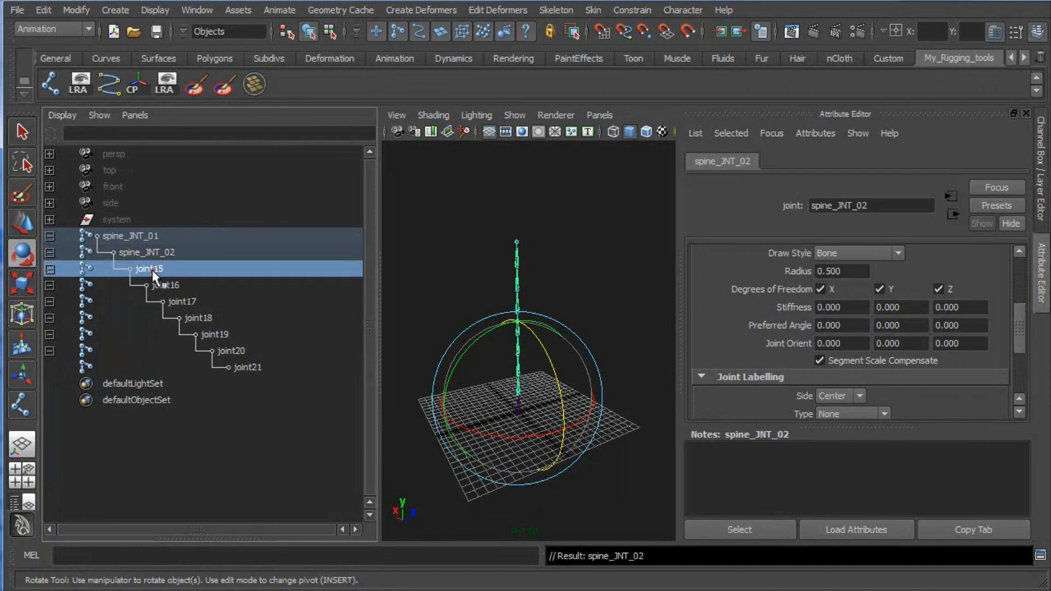
click(155, 269)
key(ctrl+v)
key(ctrl+z)
drag(172, 269, 71, 258)
key(ctrl+v)
text(3)
key(Return)
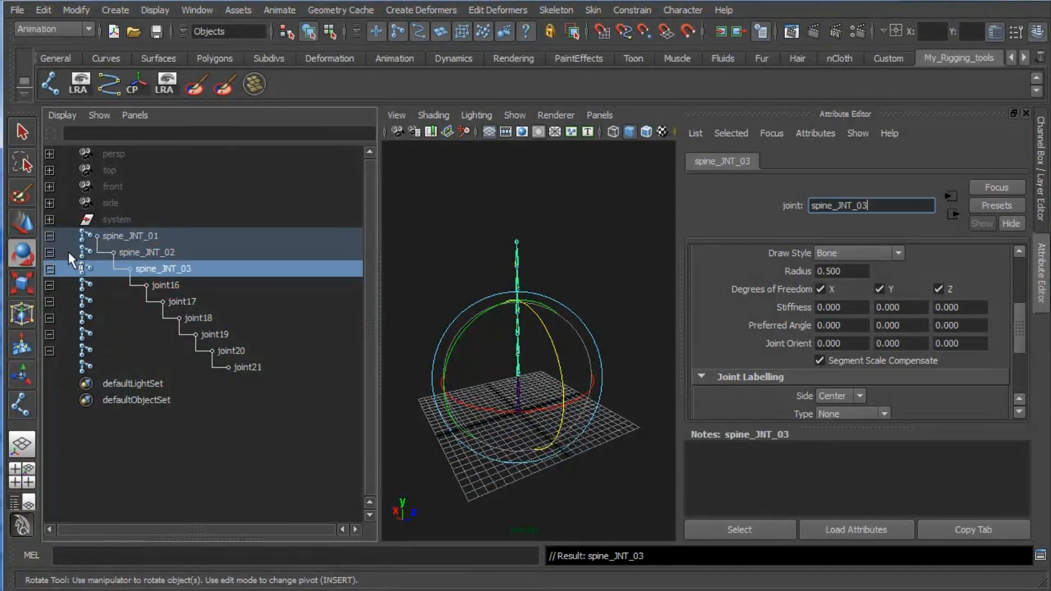
Rename the fourth joint in the chain, joint16, to spine_JNT_04.
click(193, 286)
double_click(191, 285)
key(ctrl+v)
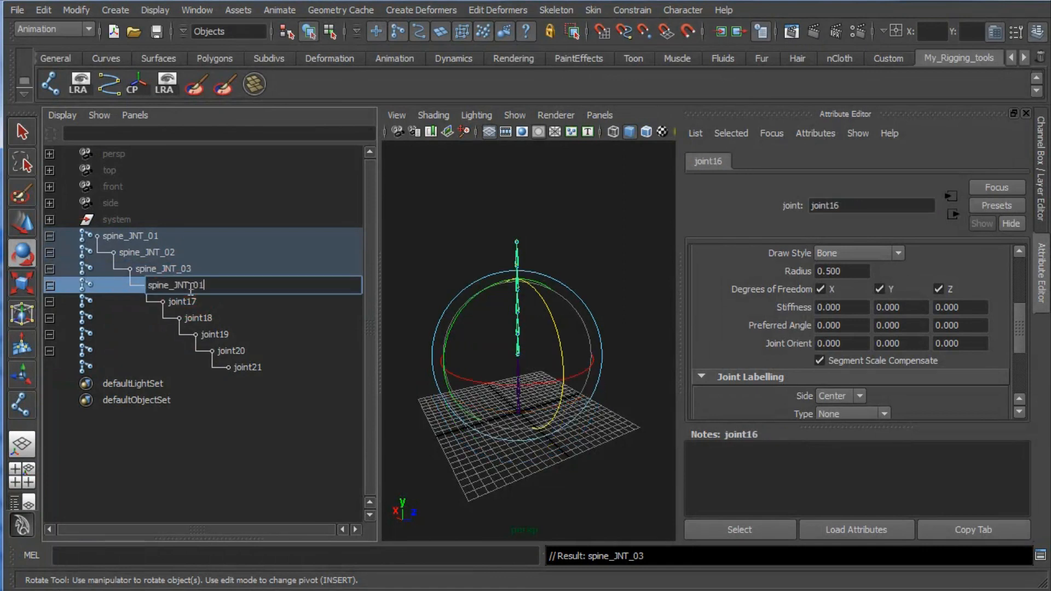
key(BackSpace)
text(4)
key(Return)
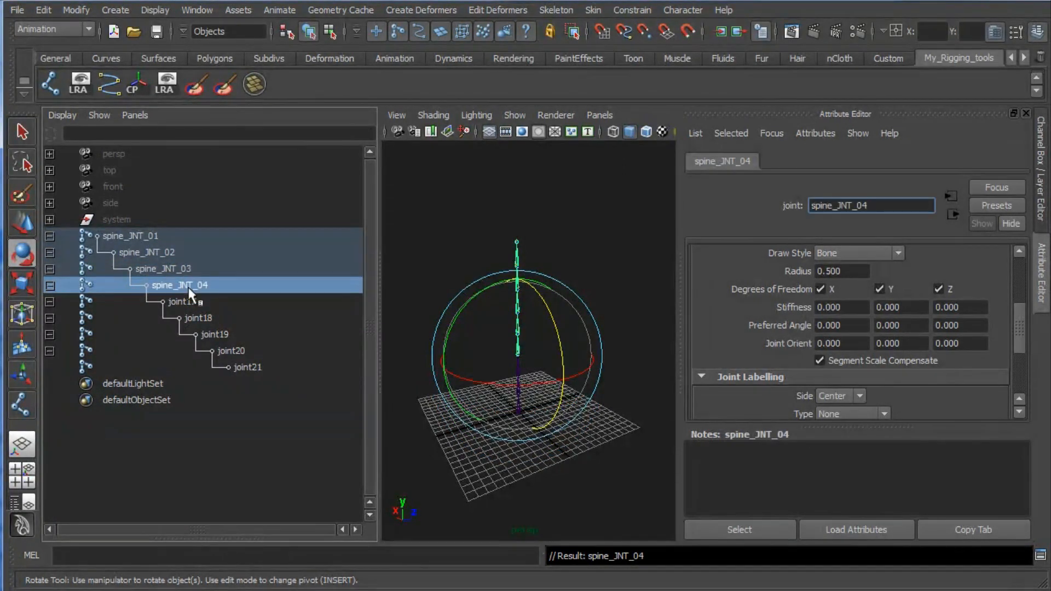
Rename the fifth joint in the chain, joint17, to spine_JNT_05.
click(182, 298)
key(BackSpace)
text(5)
key(Return)
Rename the sixth joint in the chain, joint18, to spine_JNT_06.
click(198, 317)
double_click(198, 318)
key(ctrl+v)
text(5)
key(Return)
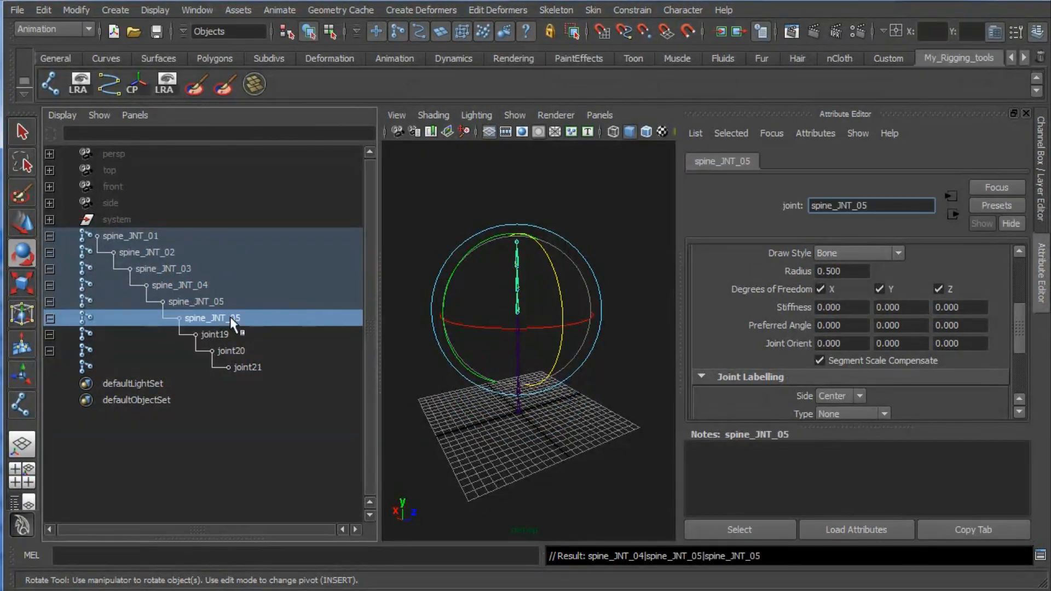
double_click(244, 318)
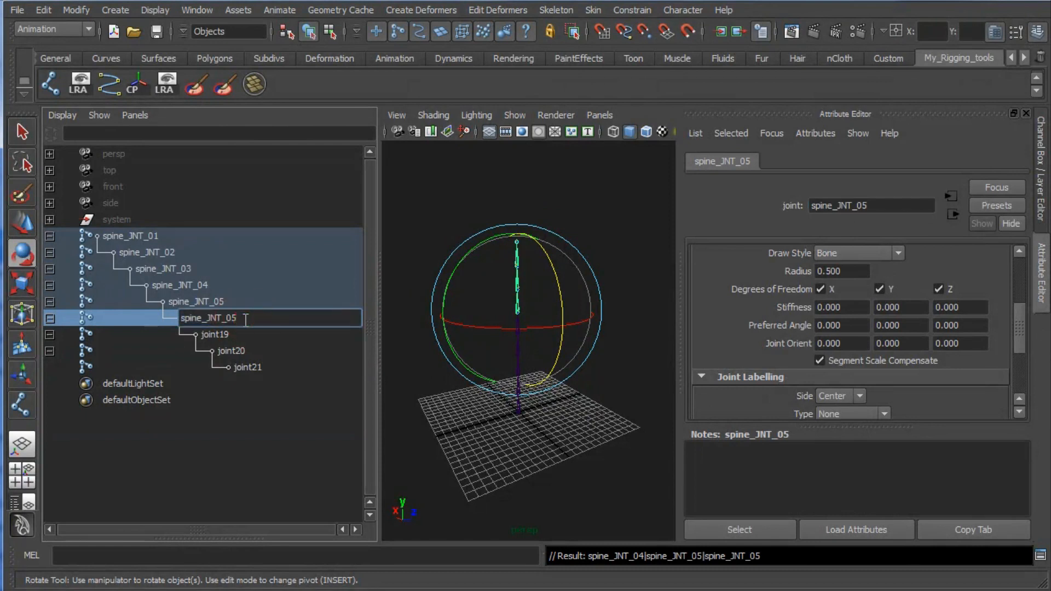
key(BackSpace)
text(6)
key(Return)
Rename the seventh joint in the chain, joint19, to spine_JNT_07.
double_click(246, 335)
text(spine_JNT_0)
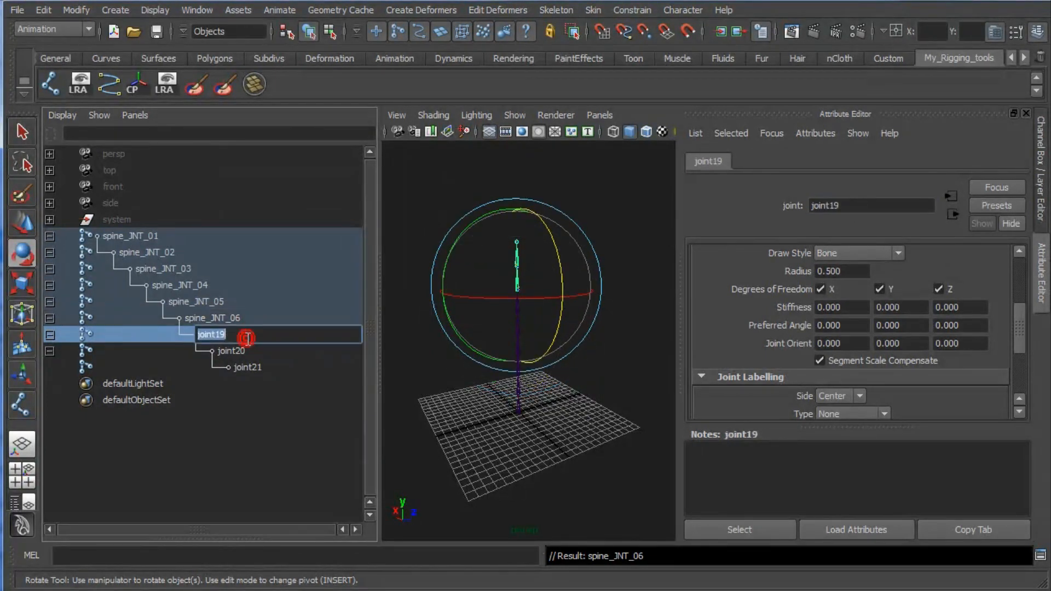
text(5)
key(BackSpace)
text(6)
key(Return)
double_click(247, 335)
key(BackSpace)
text(7)
key(Return)
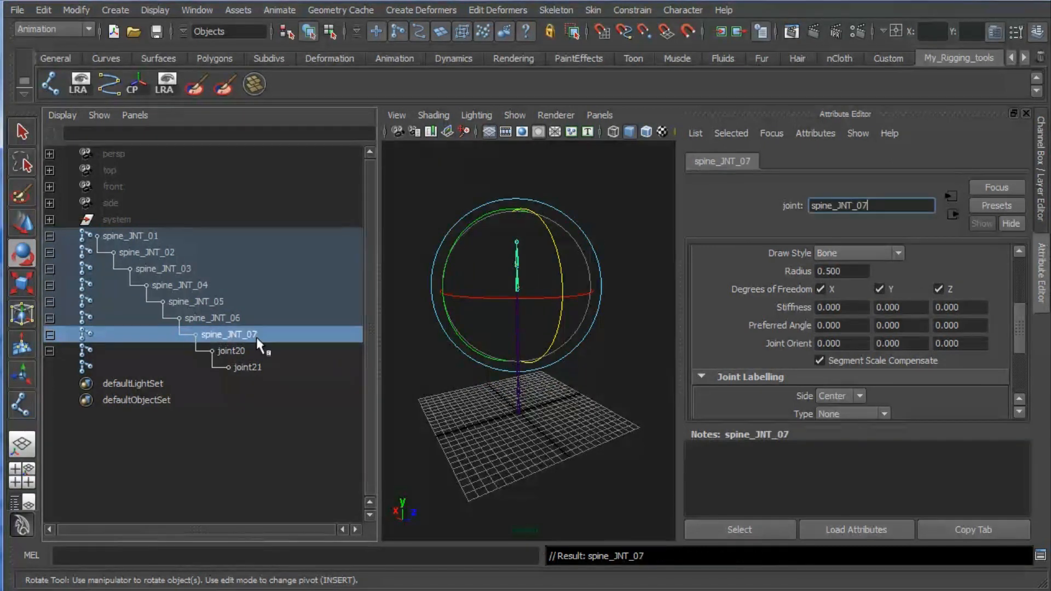
Rename the last two joints of the chain, joint20 and joint21, to spine_JNT_08 and spine_JNT_09.
click(255, 349)
double_click(255, 349)
text(spine_JNT_01)
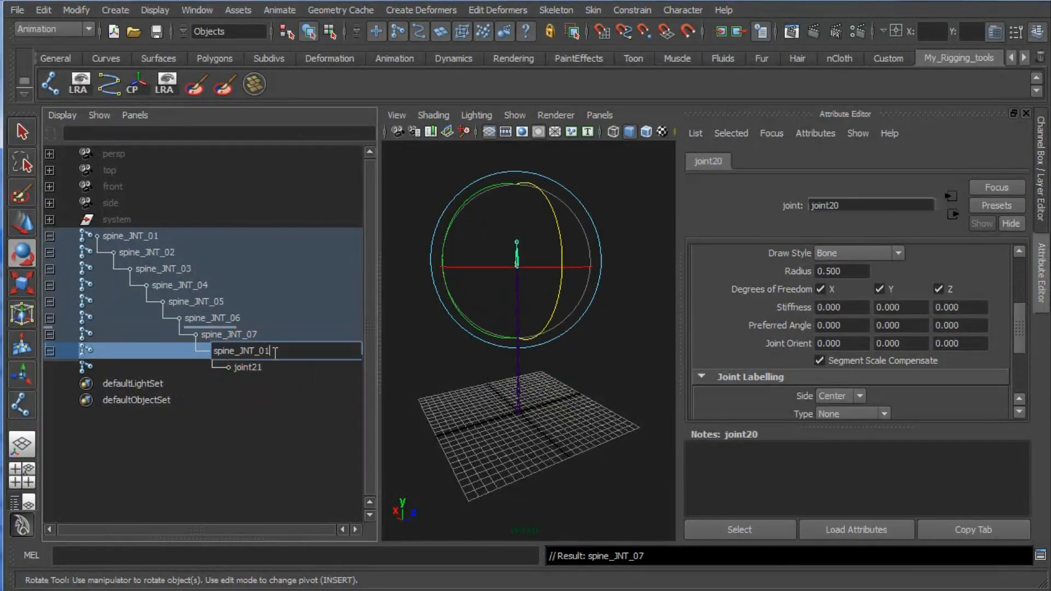
key(Return)
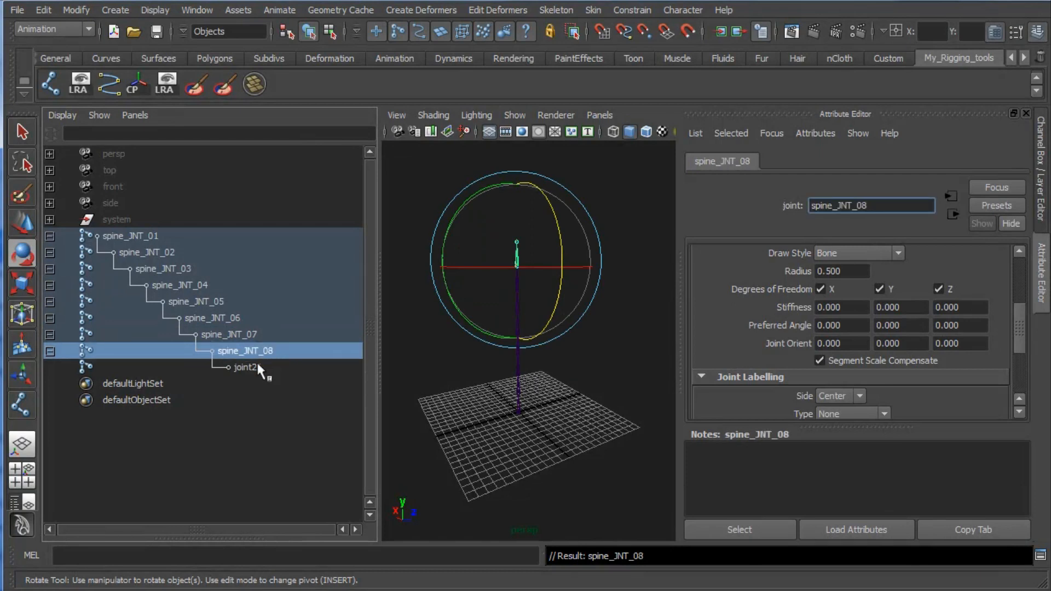
click(256, 365)
double_click(257, 365)
key(ctrl+v)
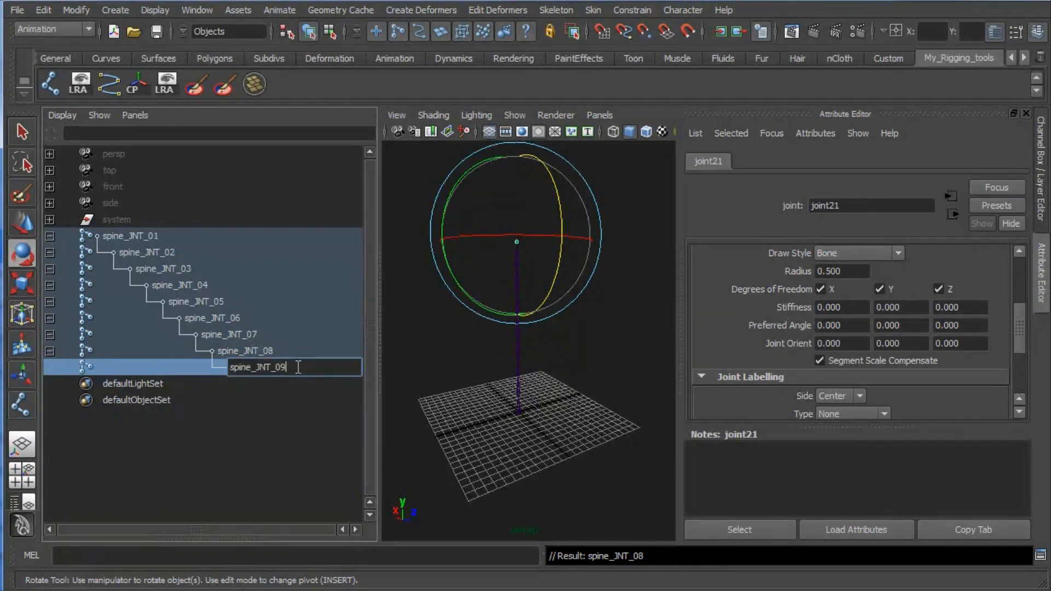
key(Return)
Start the Joint Tool with nothing selected and enlarge the perspective view over the Outliner.
click(139, 236)
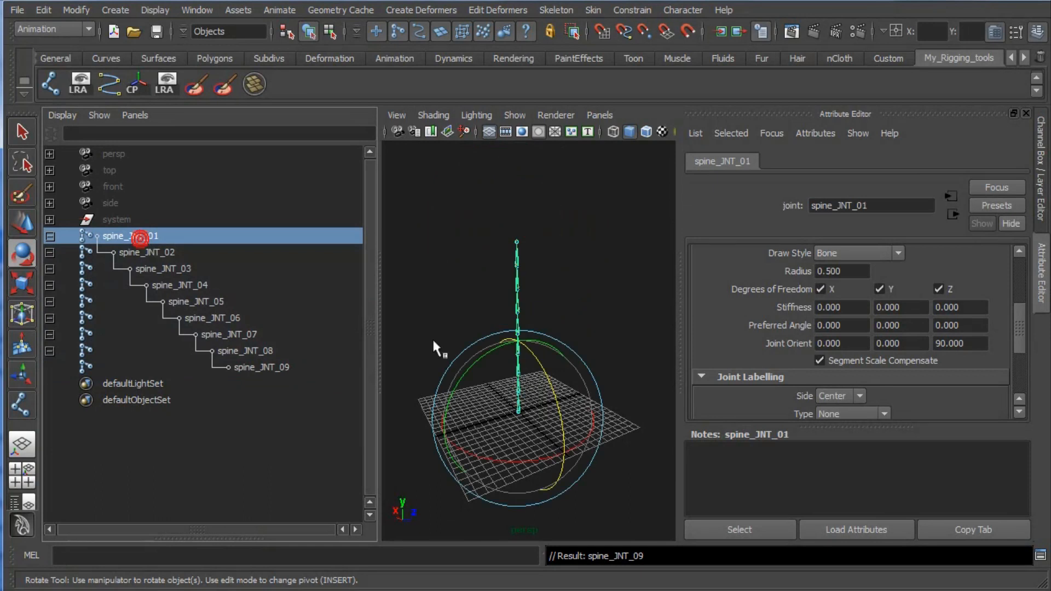
key(w)
click(575, 324)
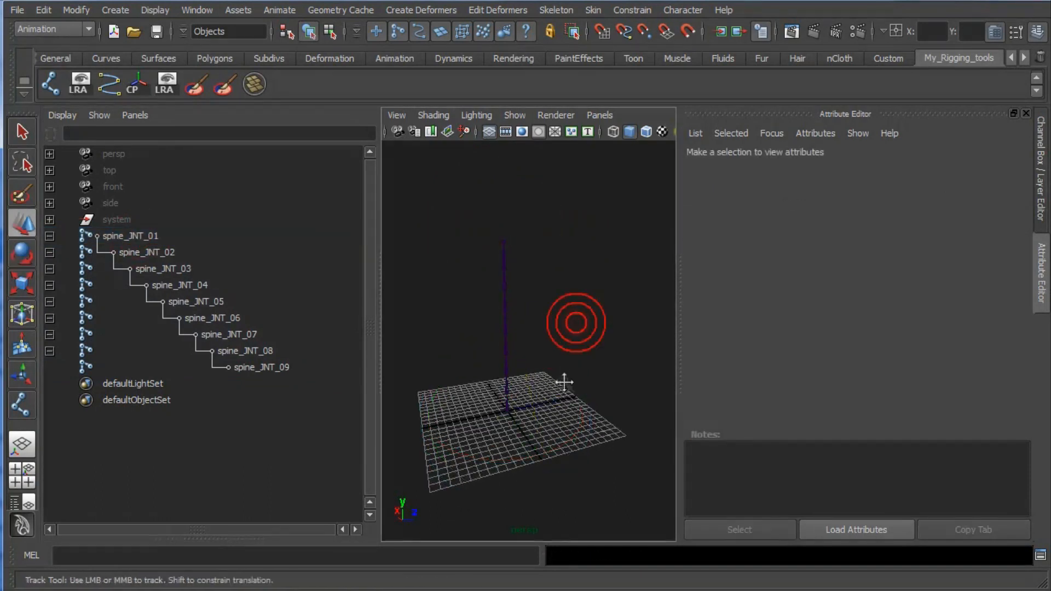
scroll(568, 354, up, 6)
scroll(577, 402, down, 8)
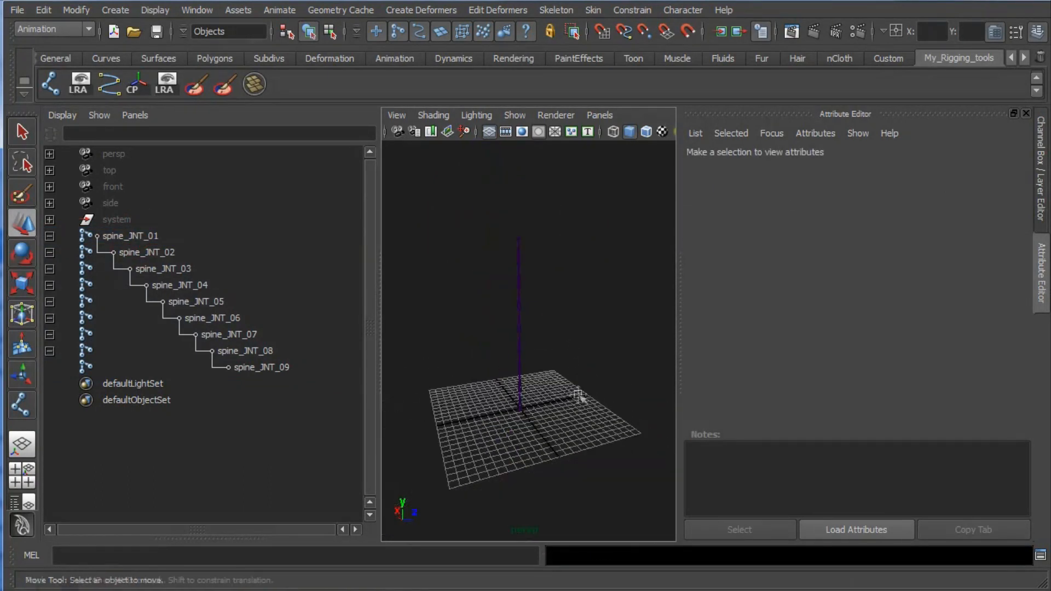
click(51, 90)
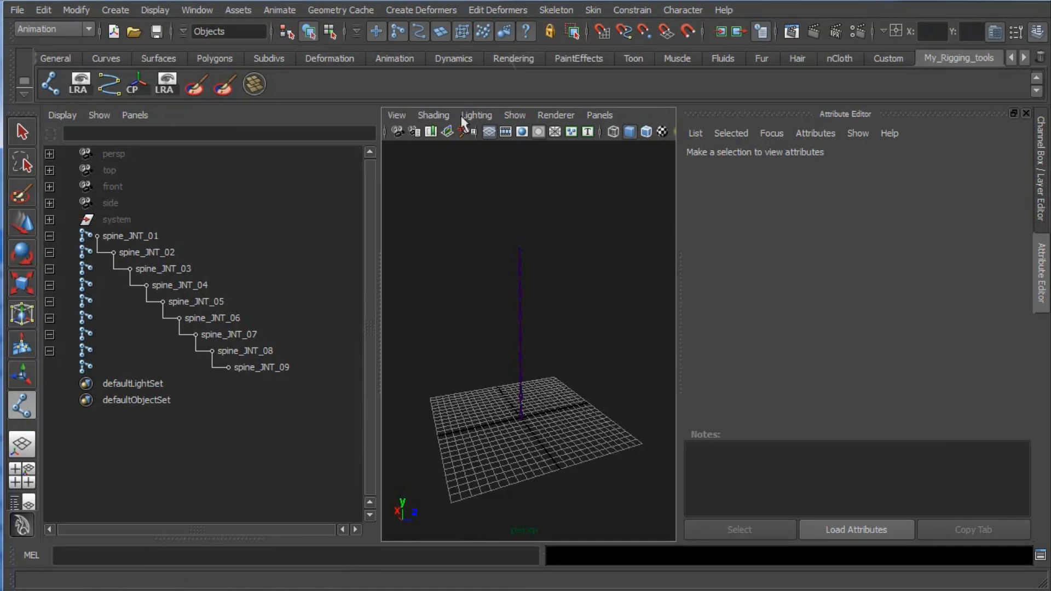
key(space)
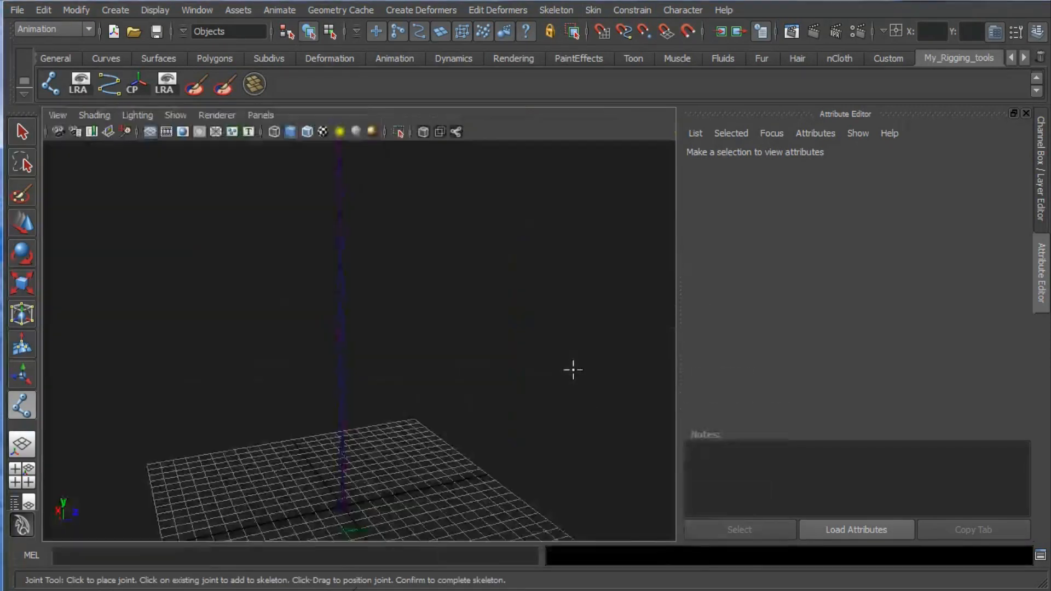
Try placing a joint on the grid as a branch from spine_JNT_01, and undo it.
alt+drag(507, 382, 425, 315)
click(380, 361)
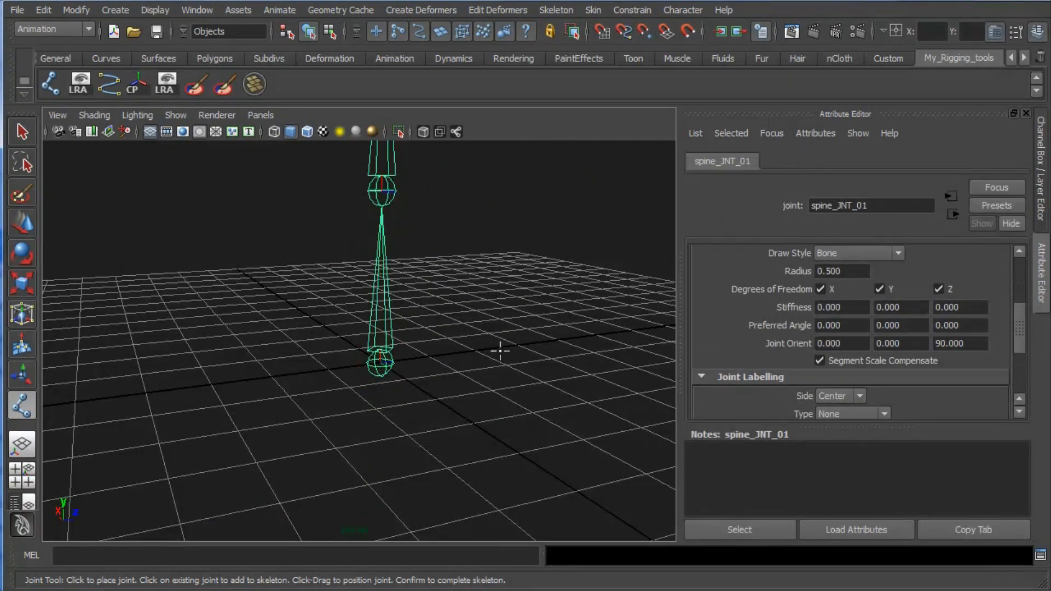
click(542, 349)
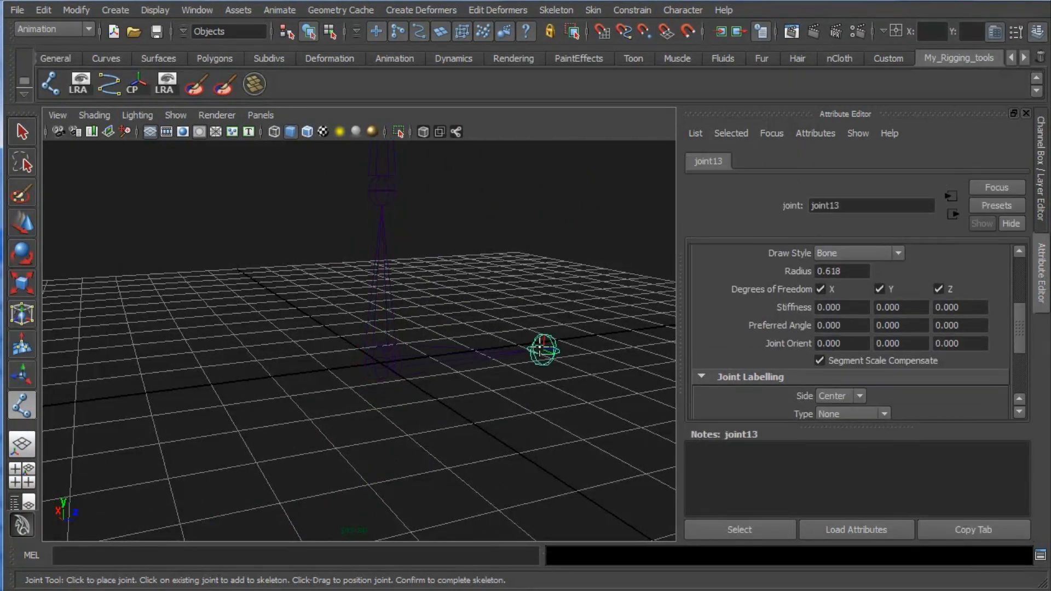
key(ctrl+z)
key(ctrl+z)
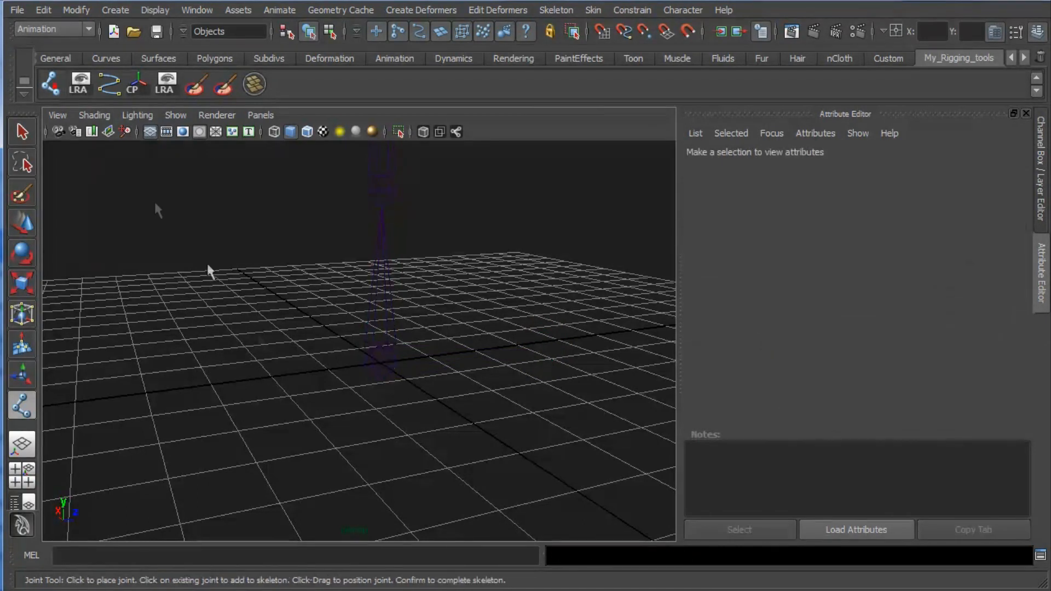
Place a single separate joint on a grid point beside the base of the spine chain and switch to the Move Tool.
alt+drag(261, 354, 260, 362)
alt+middle_drag(249, 399, 302, 357)
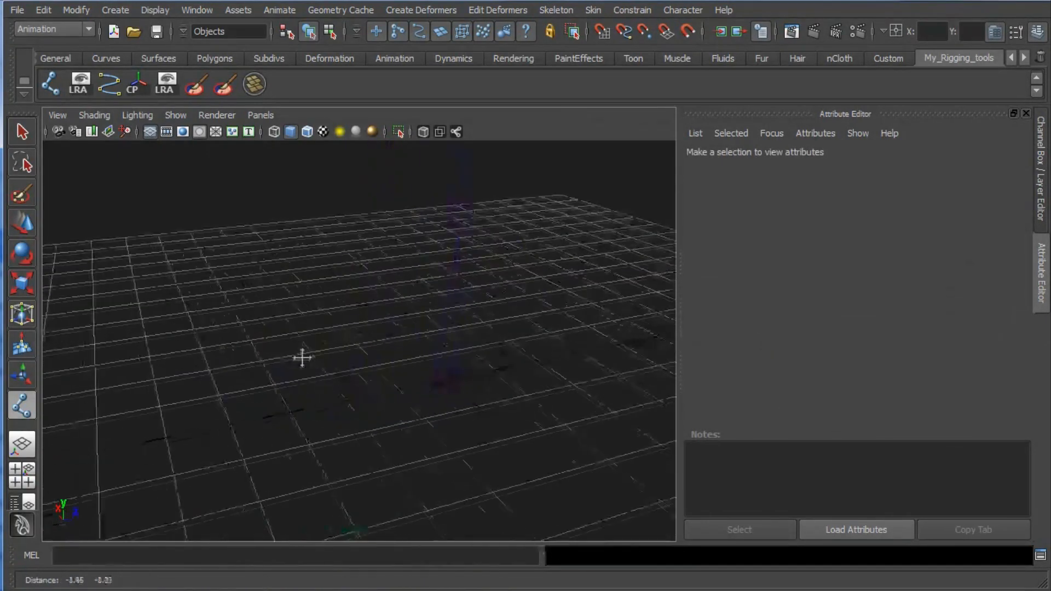
click(294, 410)
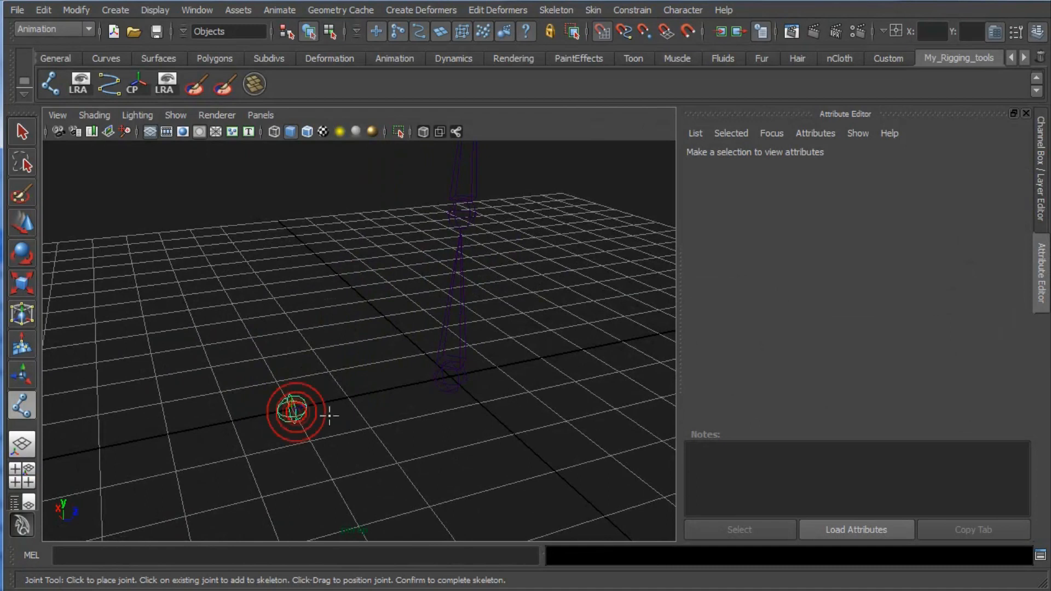
key(Return)
key(w)
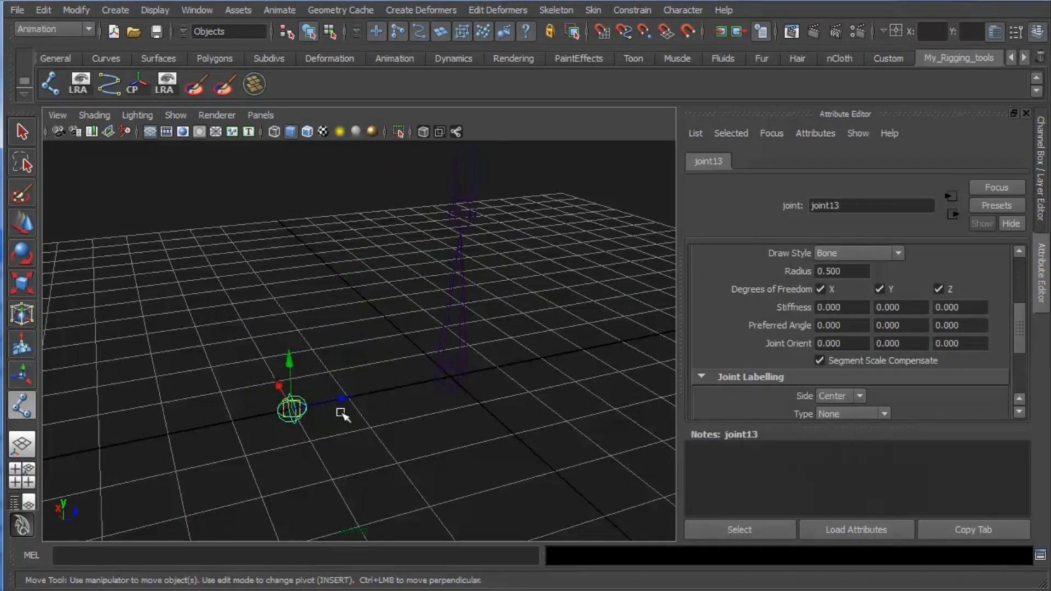
Rename the separate joint beside the spine chain, joint13, to CTL_JNT_01.
click(1033, 121)
double_click(800, 169)
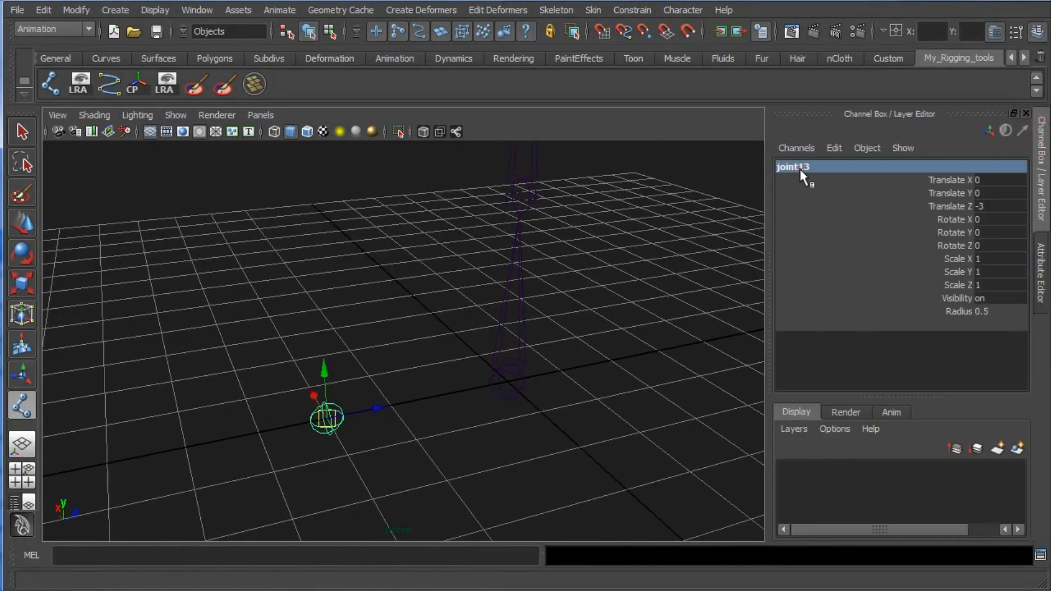
text(CTL_J)
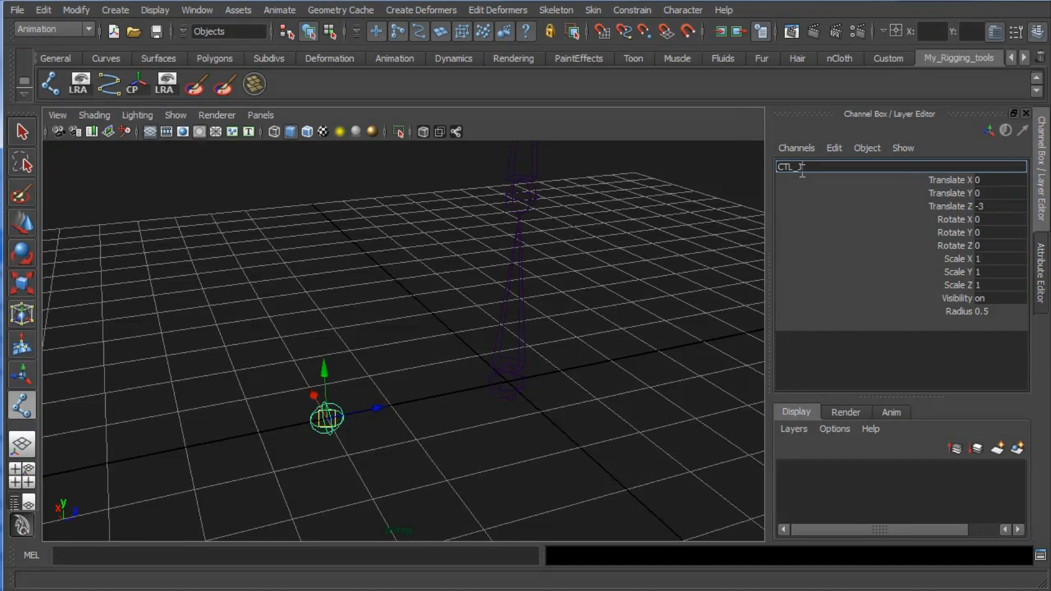
text(NT_01)
key(Return)
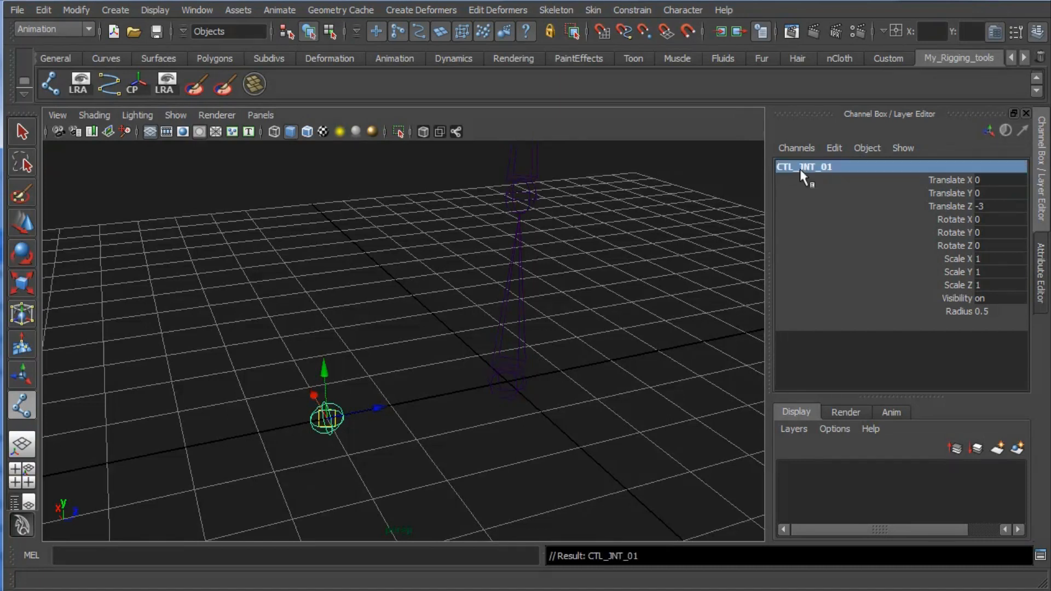
Duplicate CTL_JNT_01 twice and snap the third joint, CTL_JNT_03, onto the top joint of the spine chain at Y 24.
drag(378, 448, 310, 404)
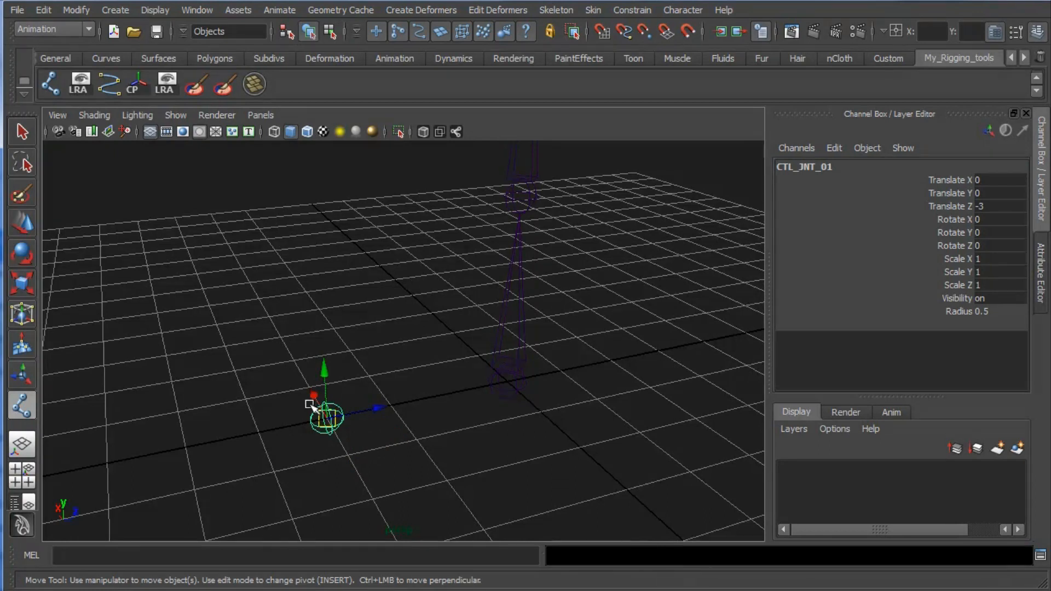
key(ctrl+d)
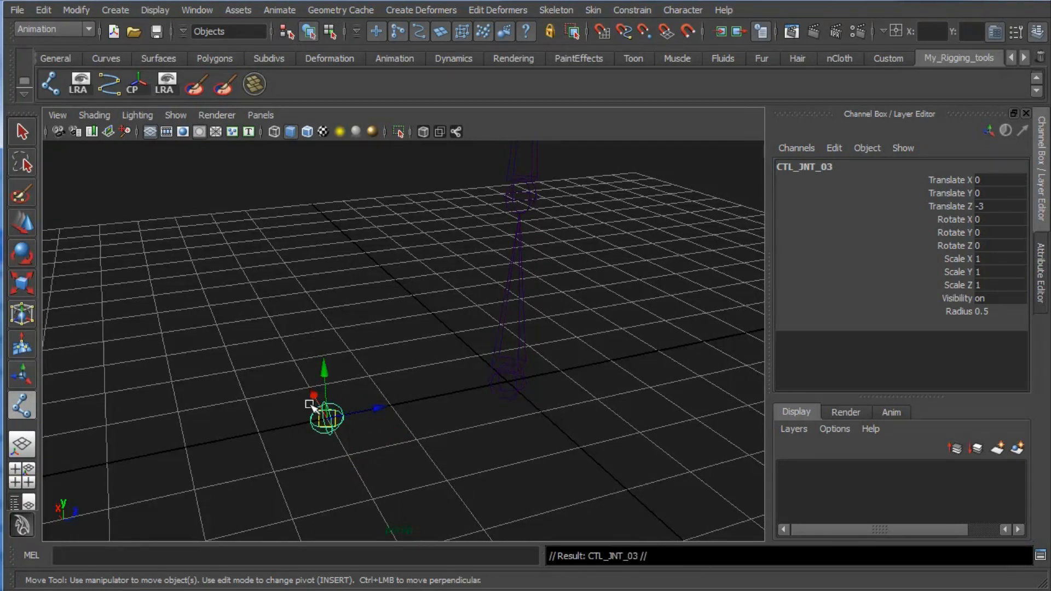
alt+drag(371, 392, 401, 365)
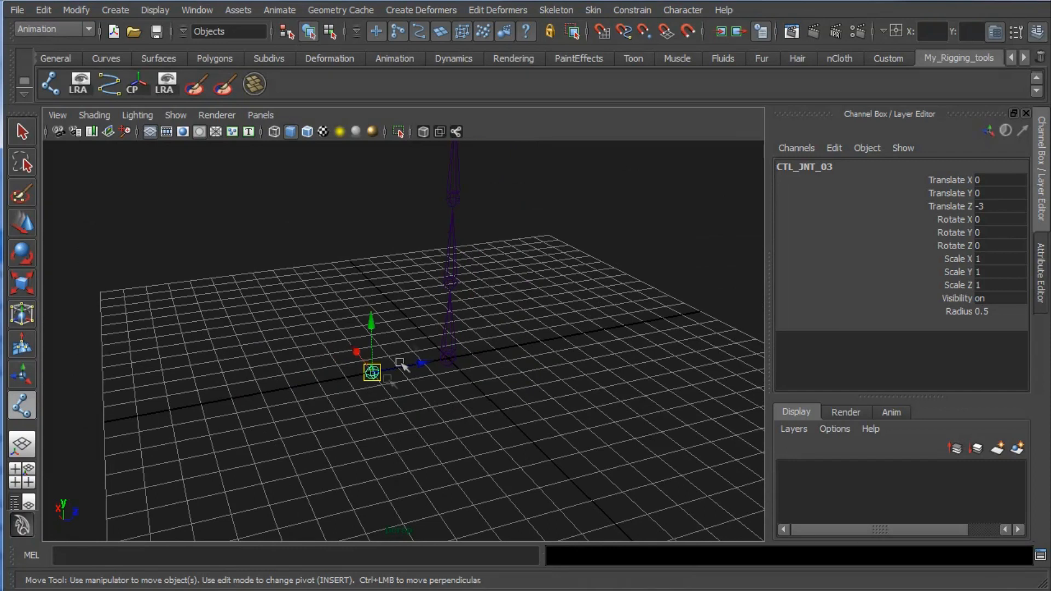
alt+middle_drag(422, 279, 439, 415)
scroll(425, 368, down, 4)
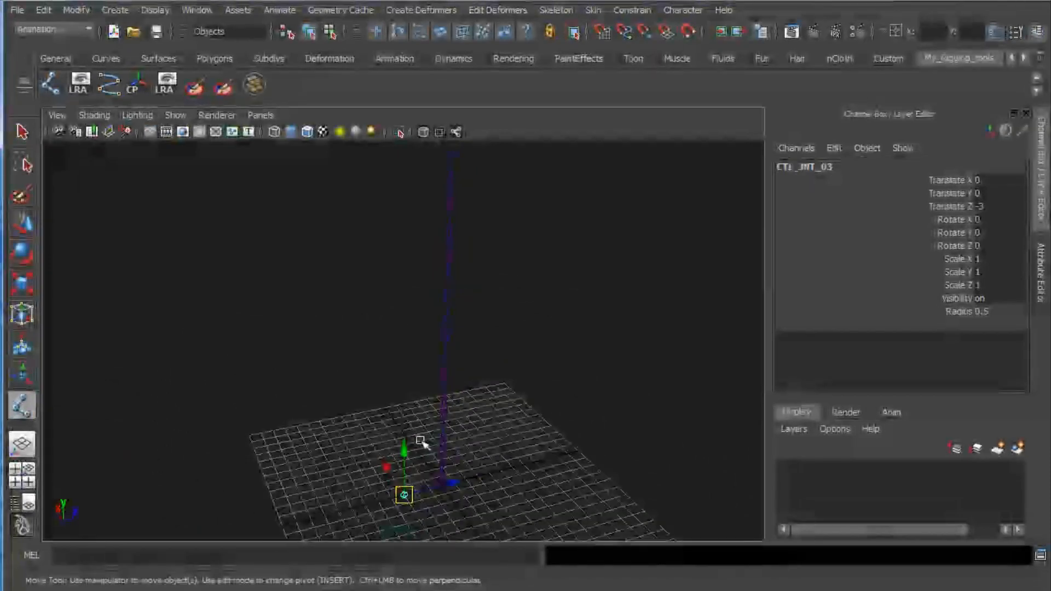
key(v)
drag(405, 497, 459, 161)
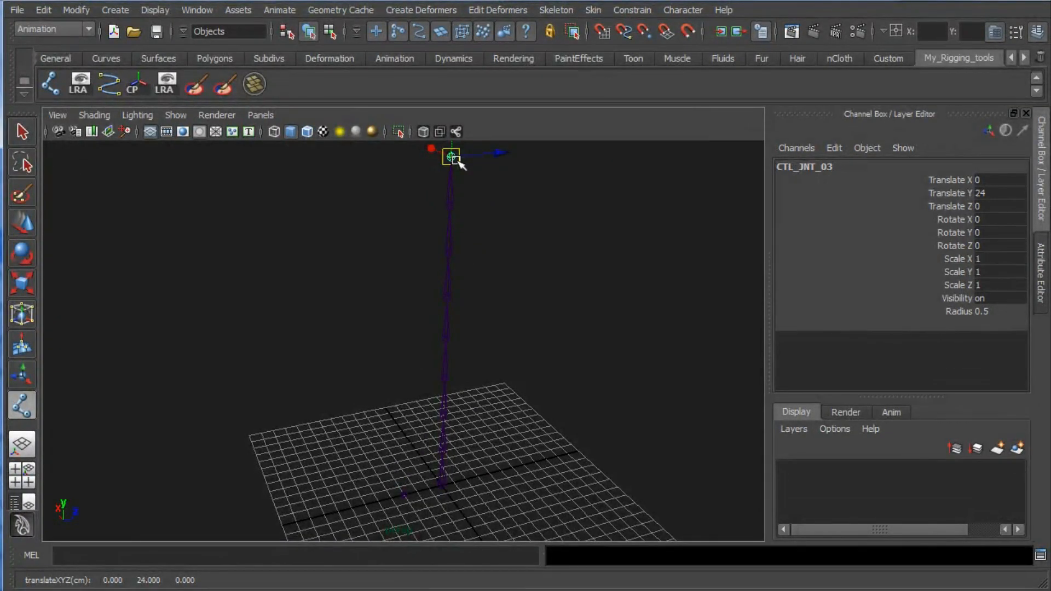
Snap CTL_JNT_01 onto the base joint of the spine chain.
click(405, 491)
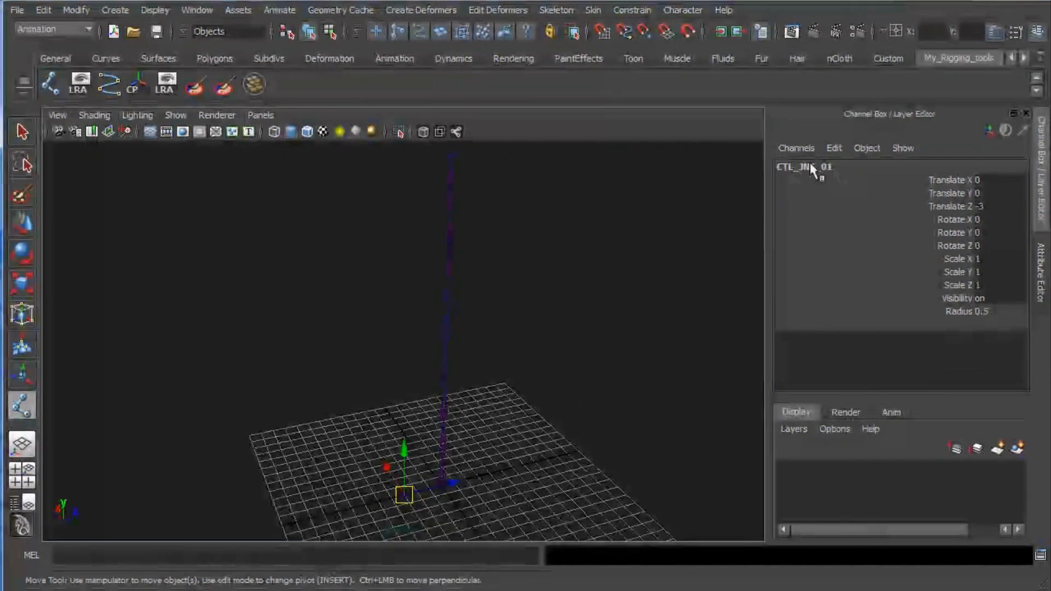
key(v)
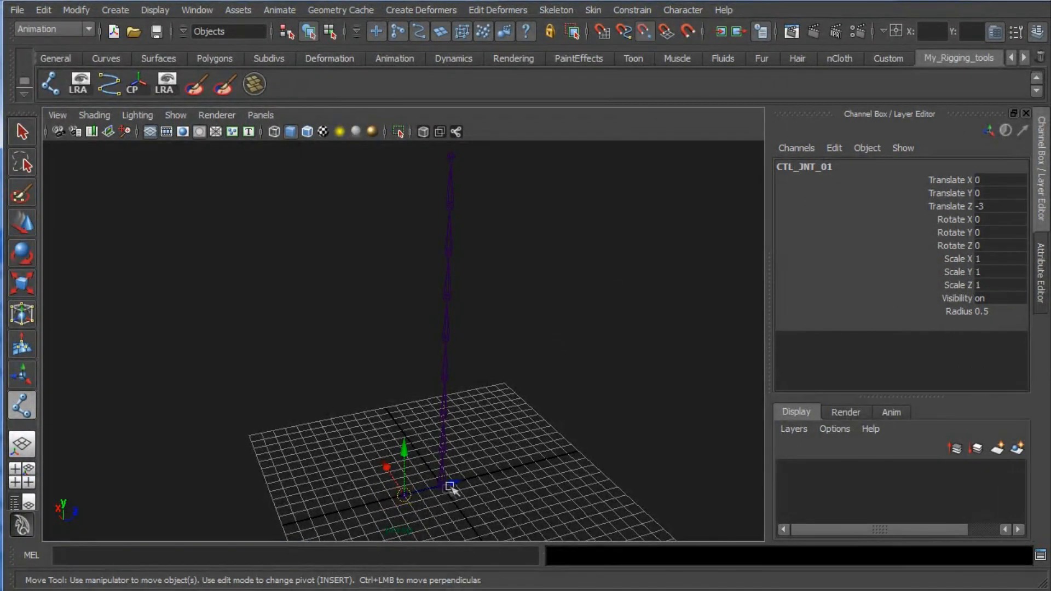
drag(406, 492, 390, 510)
Snap CTL_JNT_02 onto the middle joint of the spine chain at Y 12, and clear the selection.
alt+drag(467, 383, 537, 398)
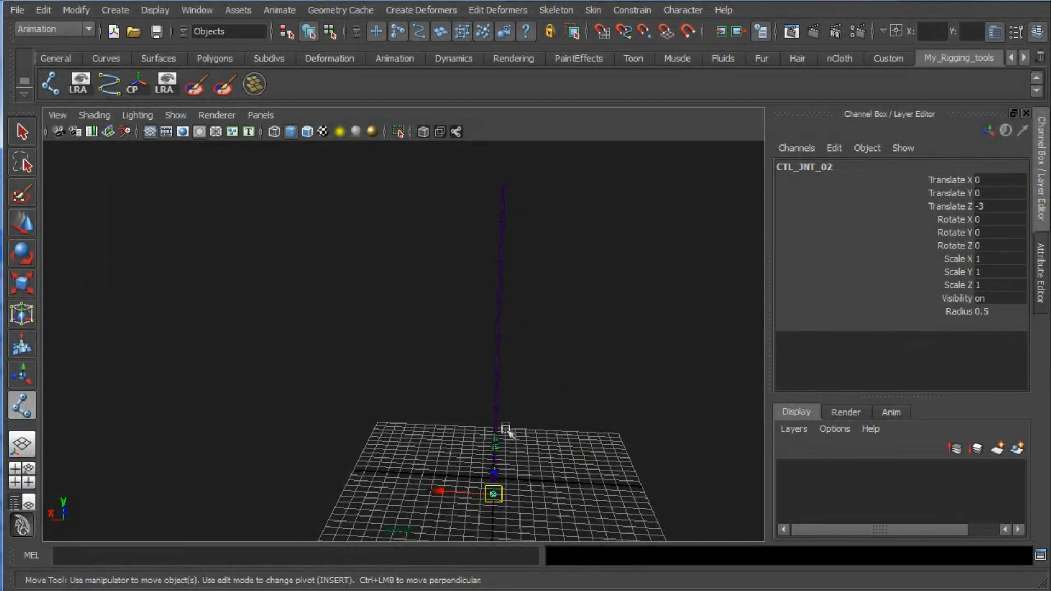
mouse_move(514, 445)
alt+mouse_down()
mouse_move(467, 436)
mouse_move(514, 436)
alt+mouse_up()
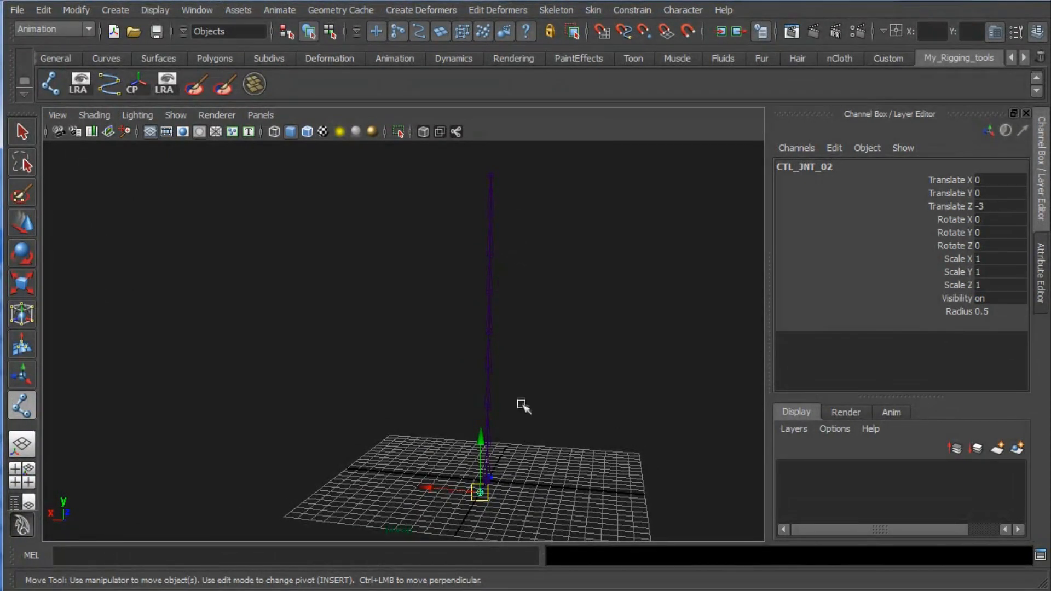
key(v)
drag(484, 500, 496, 335)
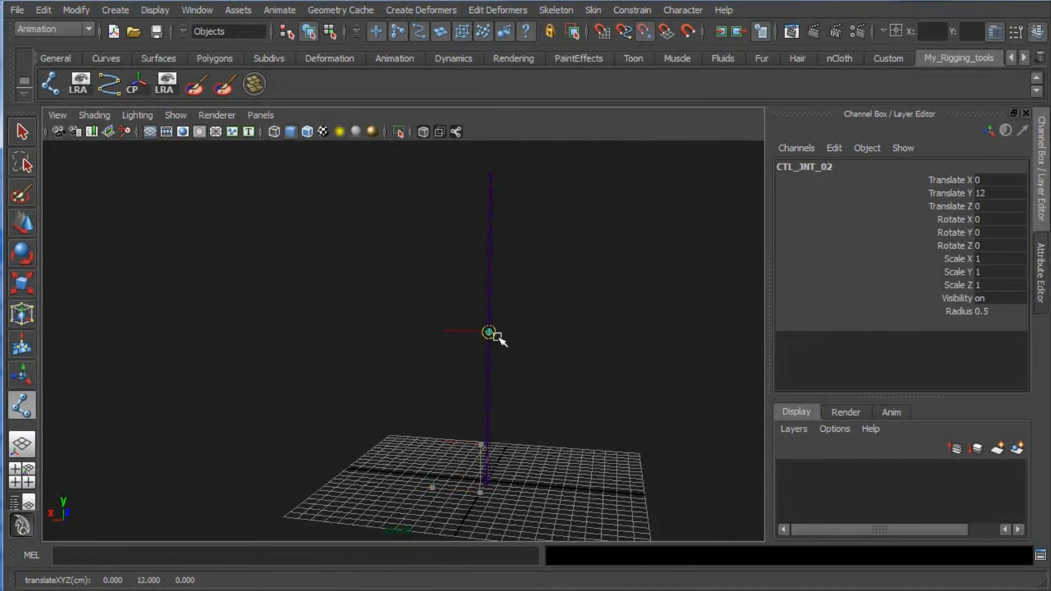
alt+drag(587, 378, 512, 404)
click(572, 386)
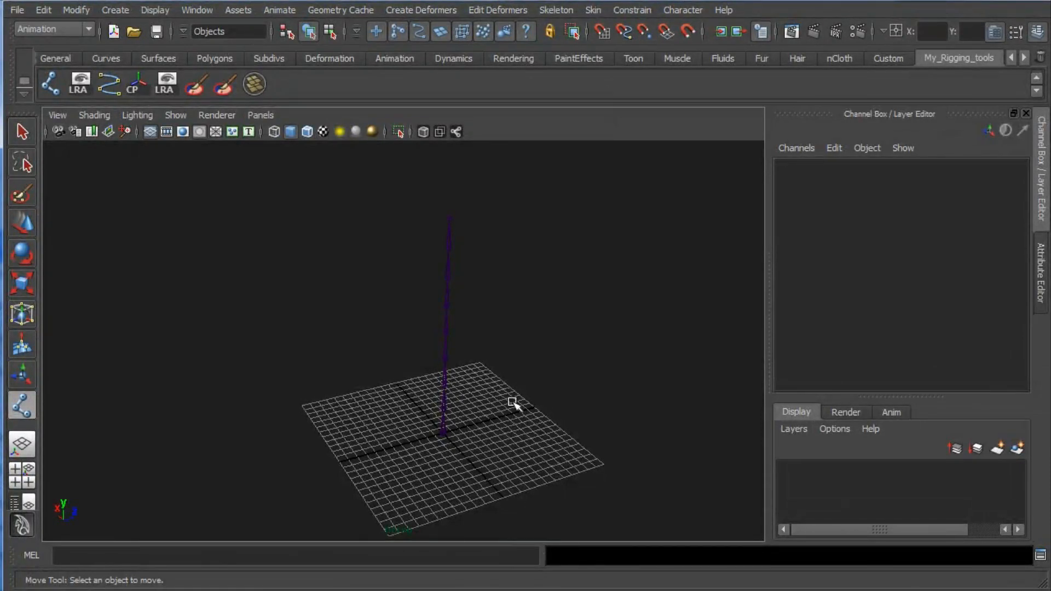
Create a NURBS circle around the base of the spine chain and snap its centre to the base joint at the origin.
click(112, 10)
mouse_move(129, 37)
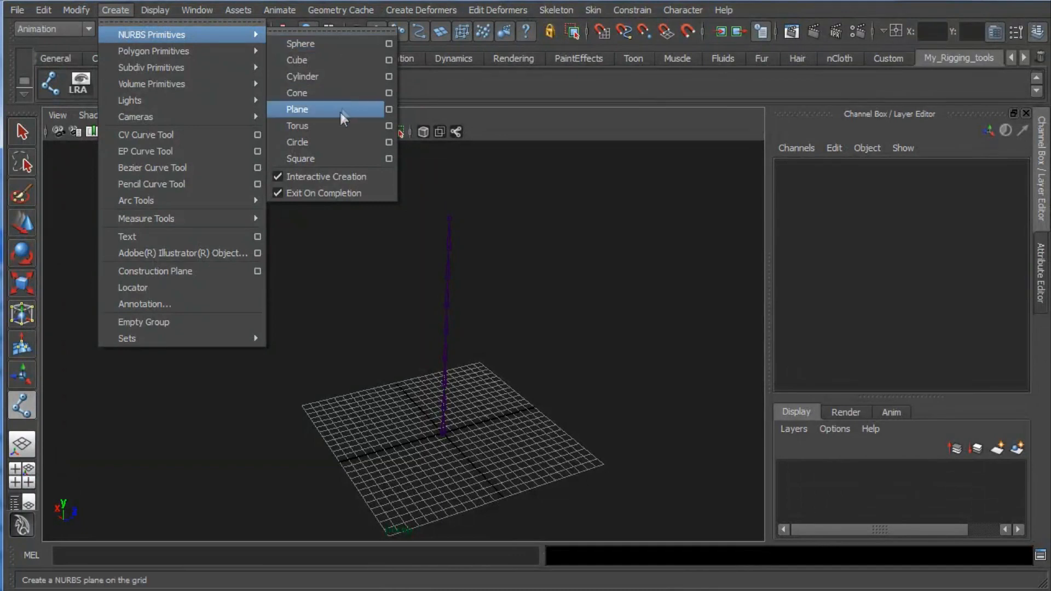
click(330, 142)
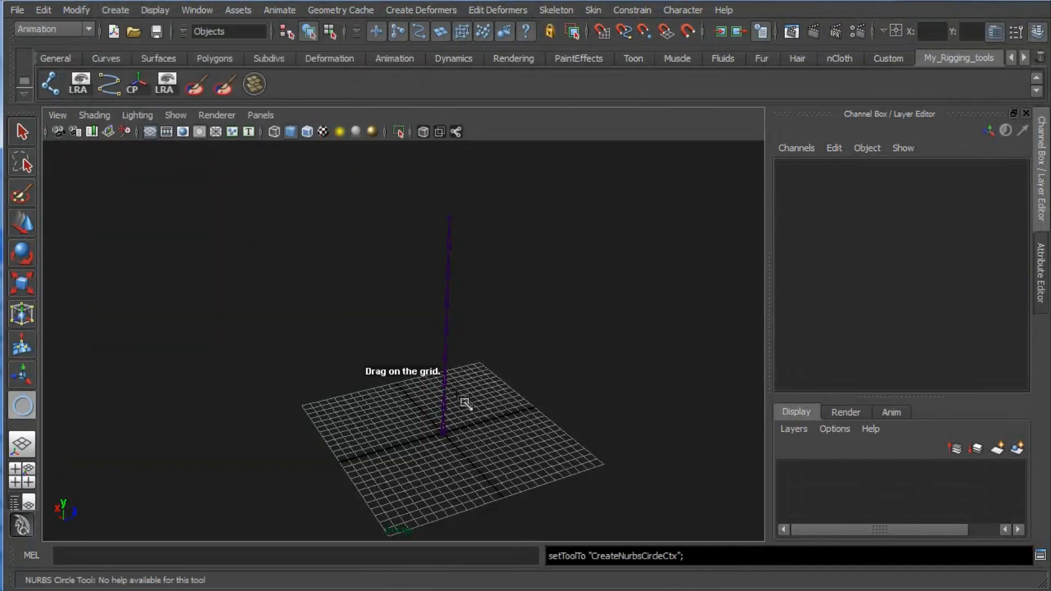
drag(453, 442, 481, 412)
scroll(482, 411, up, 6)
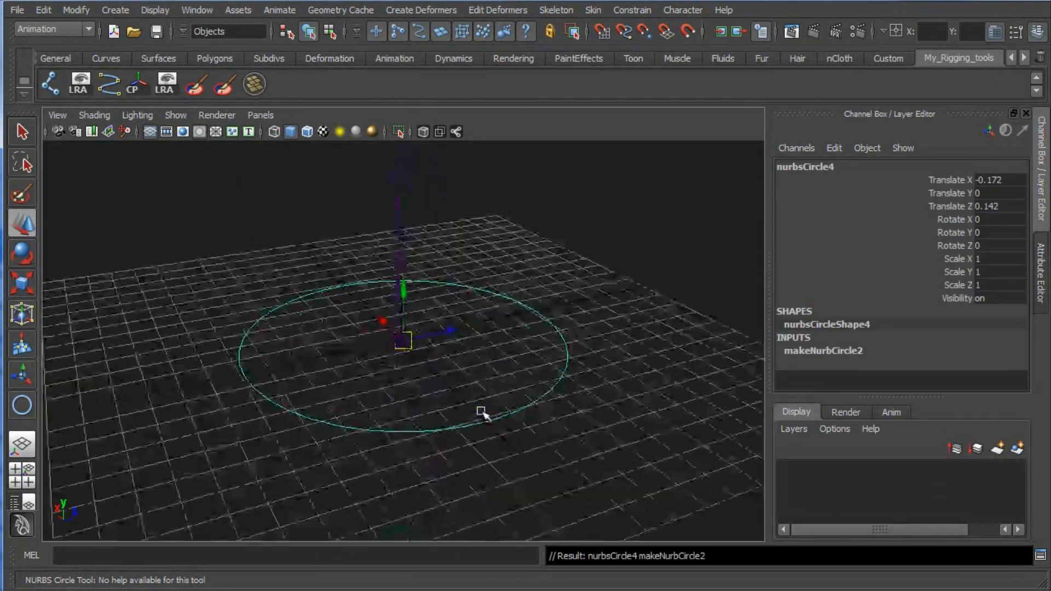
key(w)
key(v)
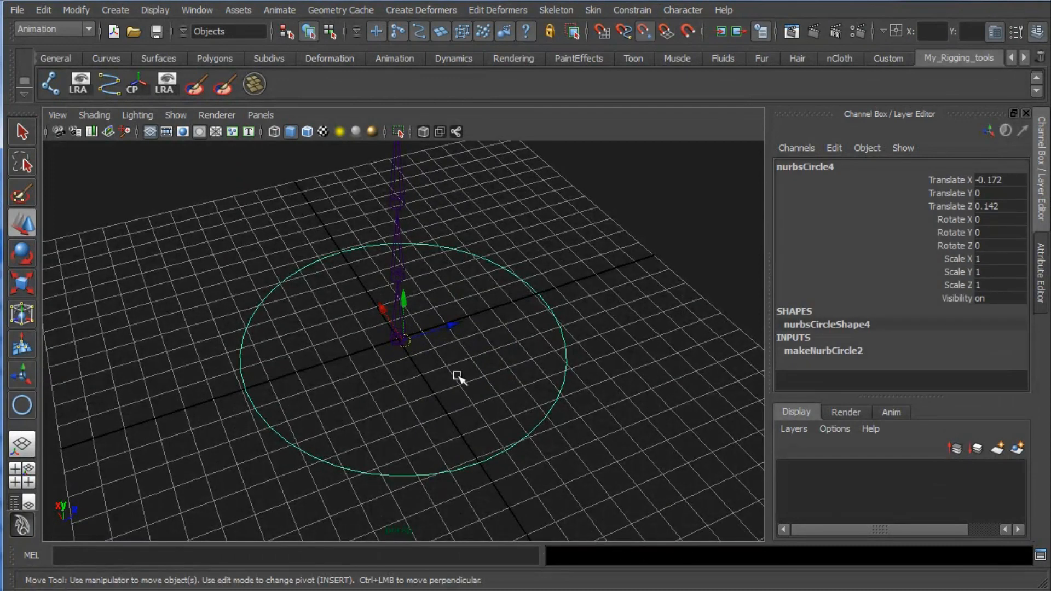
mouse_move(405, 347)
mouse_down()
mouse_move(465, 346)
mouse_move(545, 305)
mouse_move(514, 326)
mouse_move(416, 342)
mouse_up()
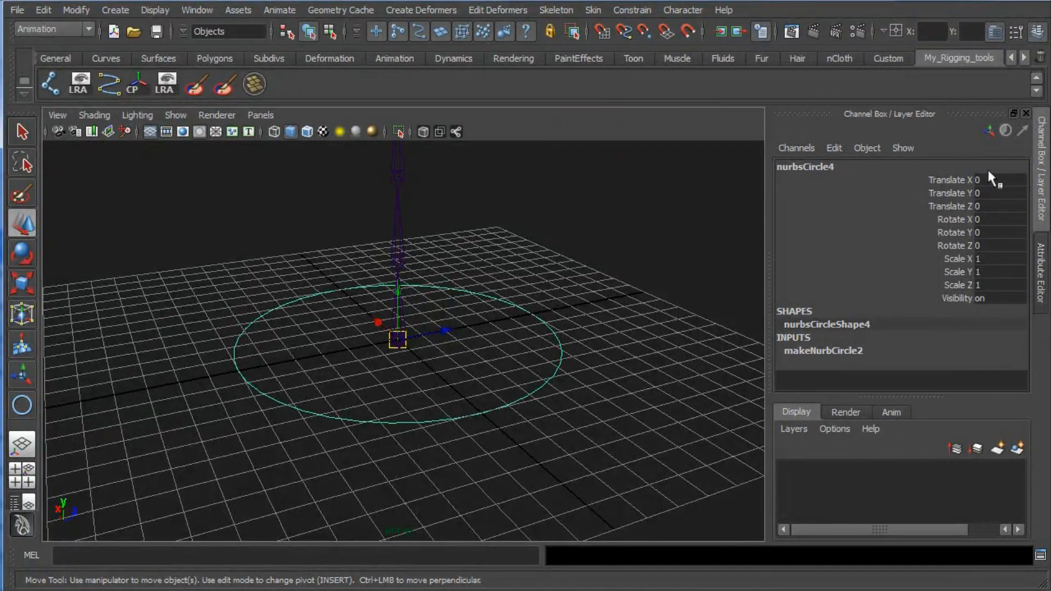
Rename the base control circle to CTL_Start_RBN.
click(854, 167)
text(CTL_Start_RBN)
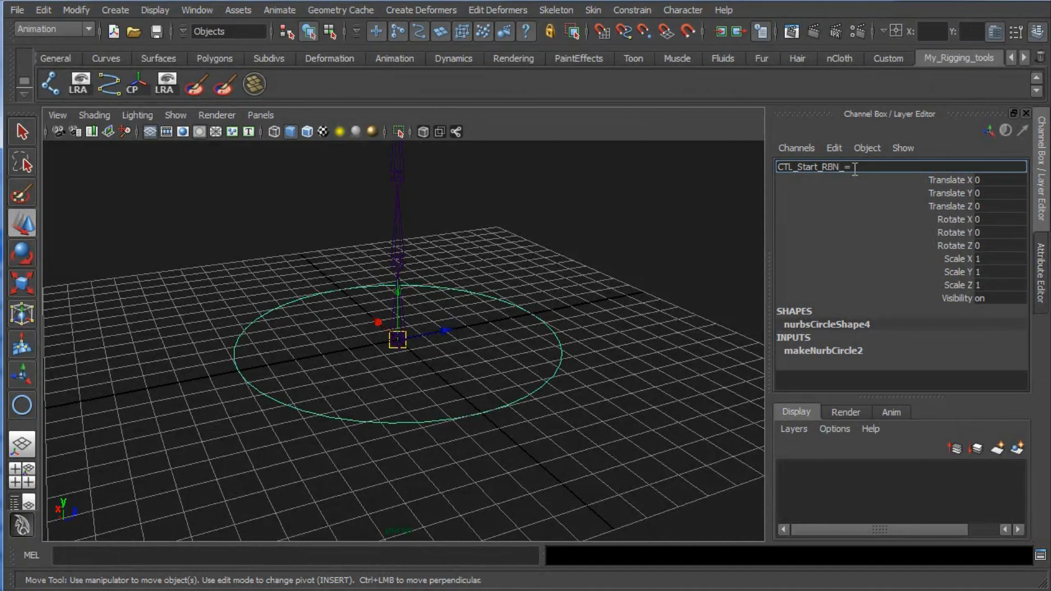
key(Return)
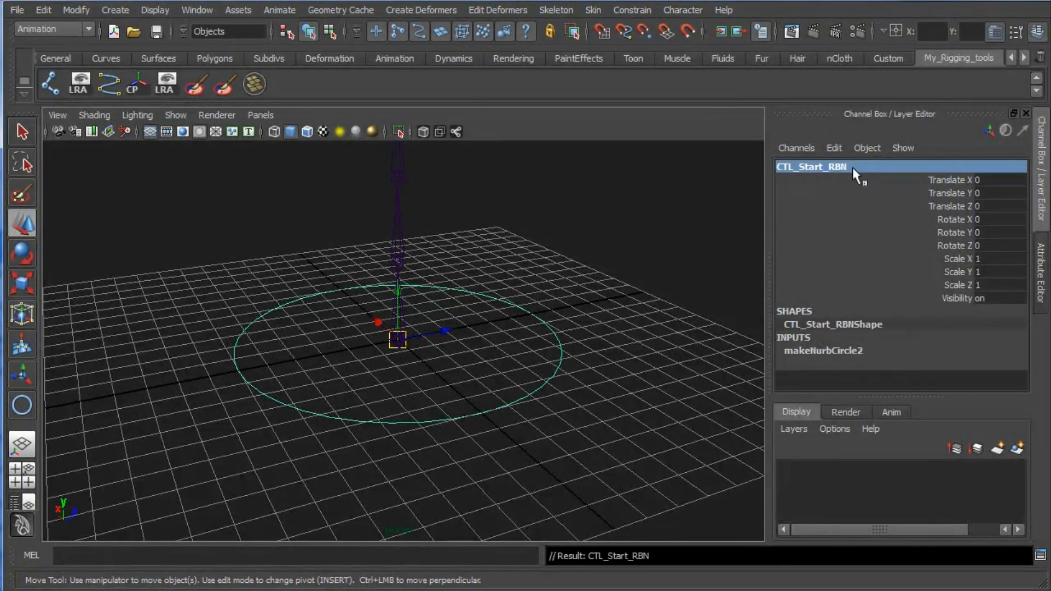
Duplicate the base control circle and snap the copy to the top joint of the chain at Y 24.
scroll(527, 309, down, 4)
scroll(498, 363, down, 5)
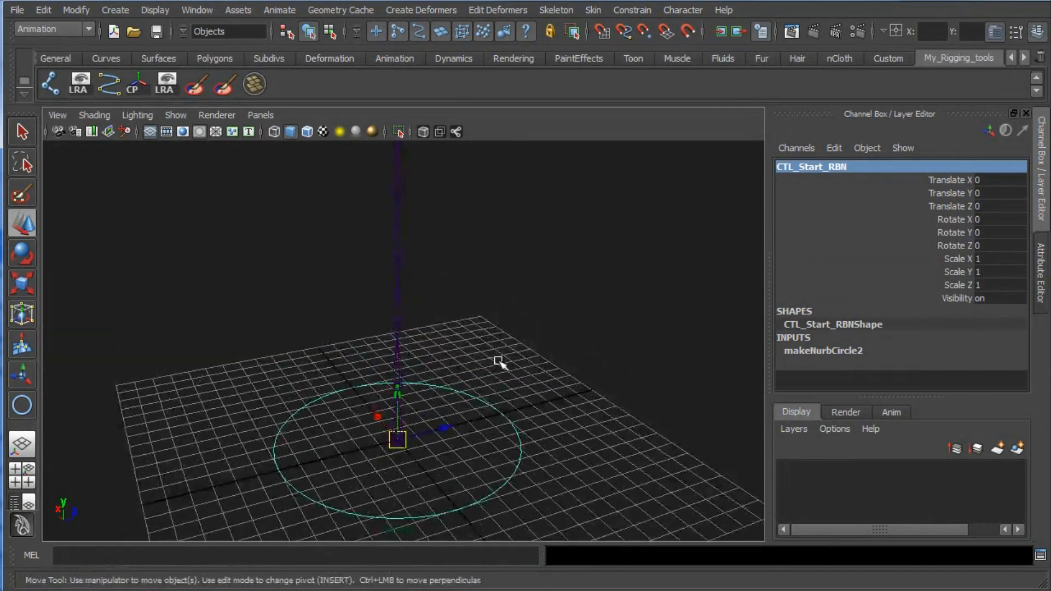
key(ctrl+d)
alt+middle_drag(496, 354, 491, 394)
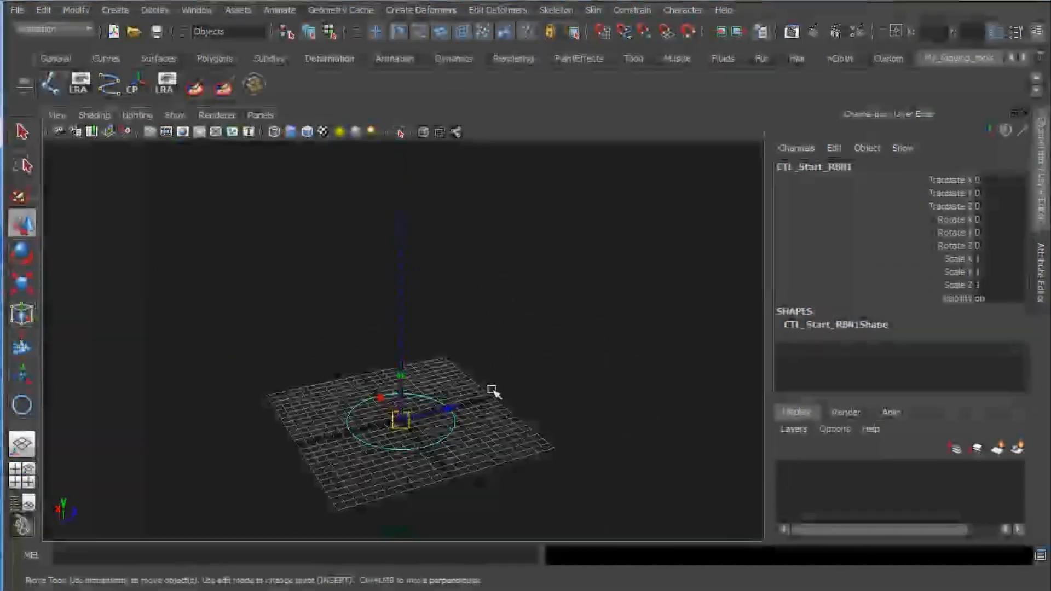
drag(408, 420, 407, 203)
Rename the control circle at the top of the chain to CTL_END_RBN.
double_click(875, 167)
click(880, 168)
key(BackSpace)
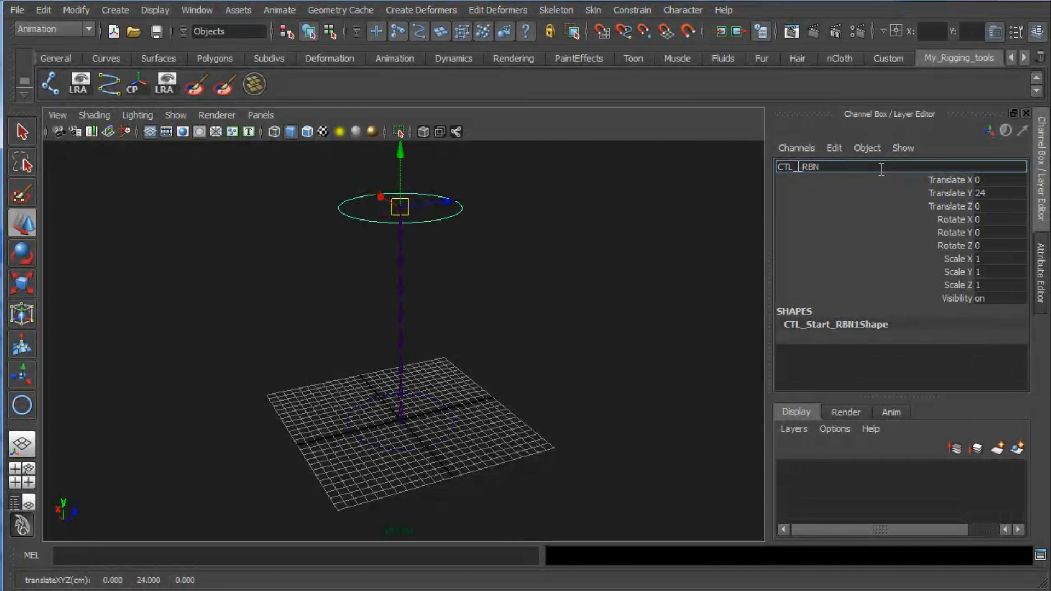
text(END_)
key(Return)
Duplicate the base circle, snap the copy to the middle joint at Y 12, and scale it uniformly to about 0.63.
drag(469, 432, 368, 347)
key(ctrl+d)
key(e)
key(r)
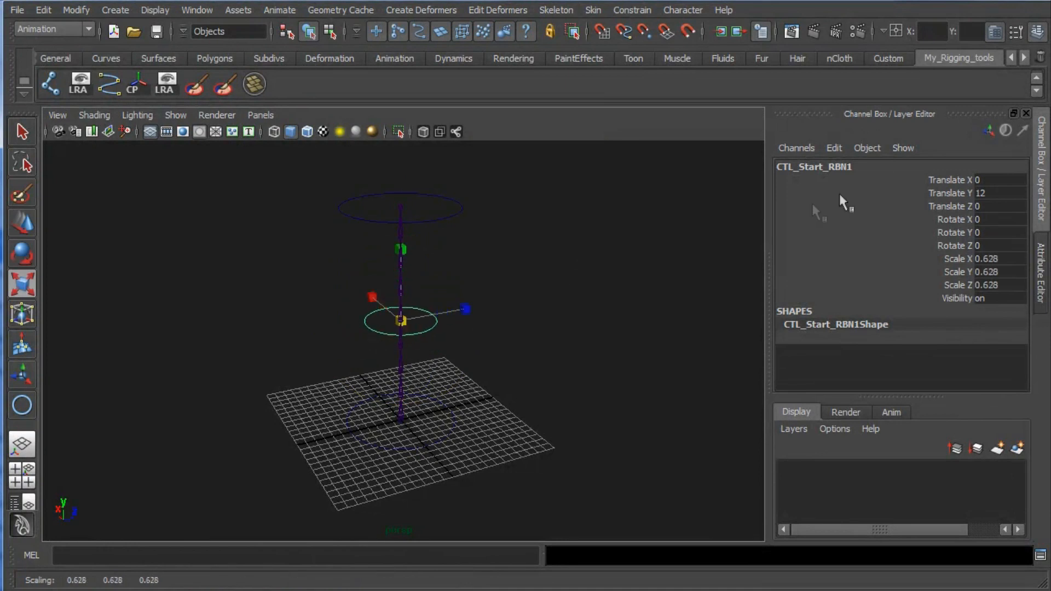
Rename the smaller control circle at the middle of the chain to CTL_MD_RBN.
double_click(857, 171)
click(857, 169)
key(BackSpace)
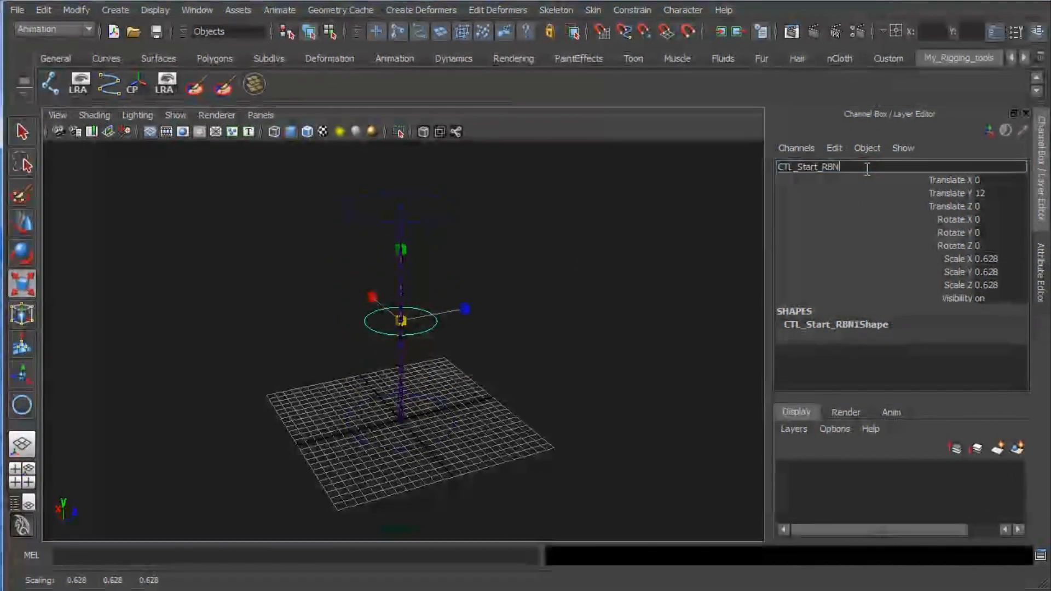
key(Left)
key(Left)
key(Left)
key(Left)
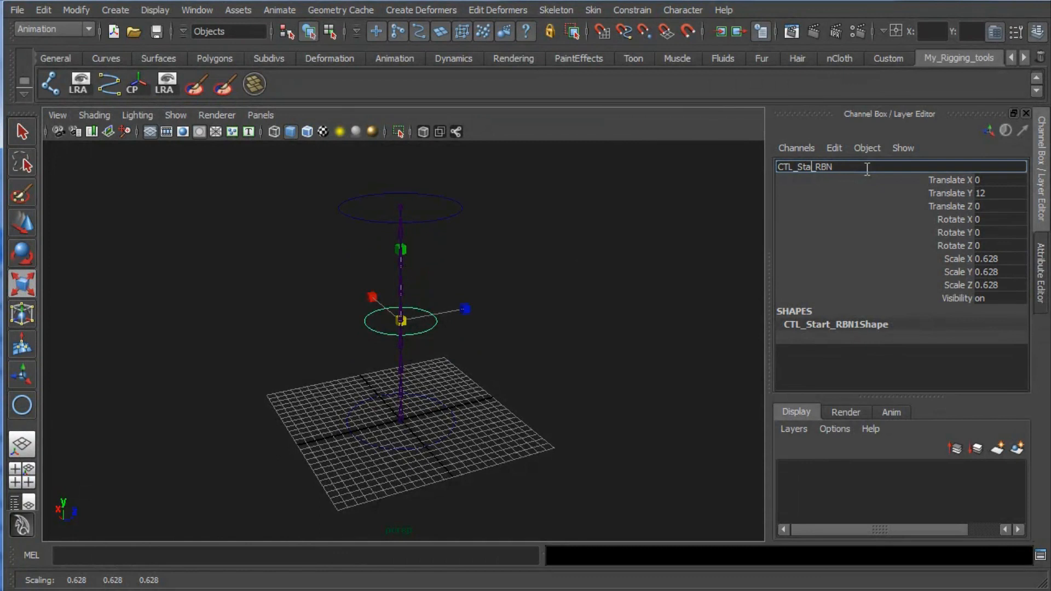
text(MD)
key(Return)
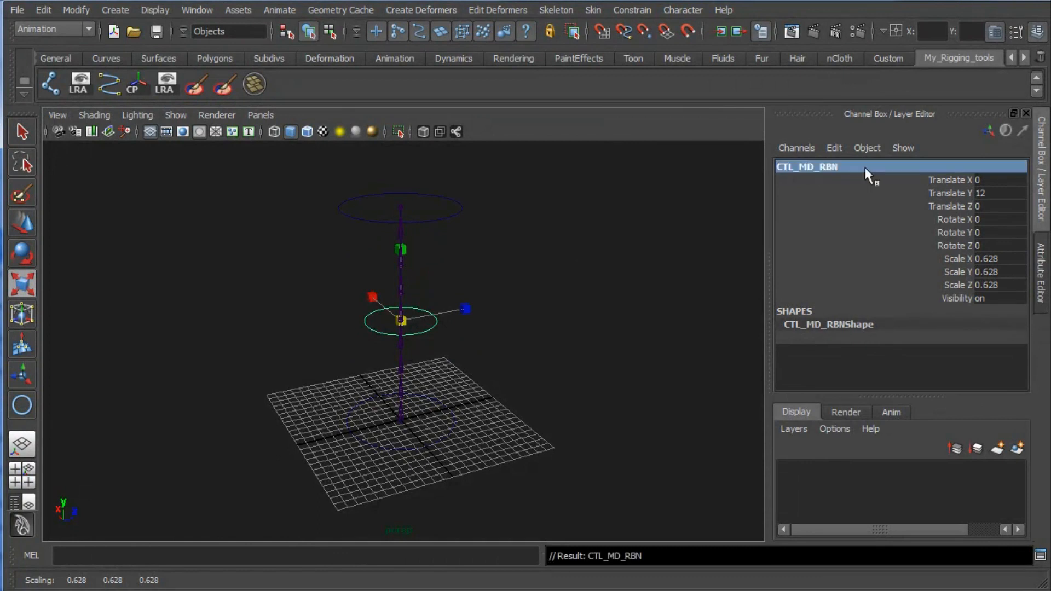
Rename the base control circle to CTL_STR_RBN.
click(443, 439)
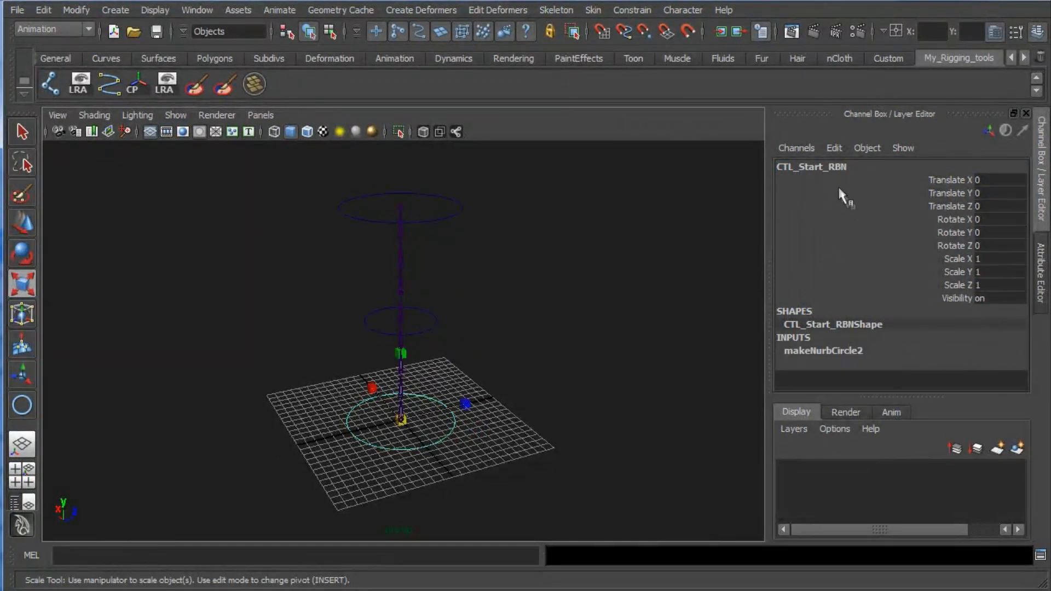
click(829, 167)
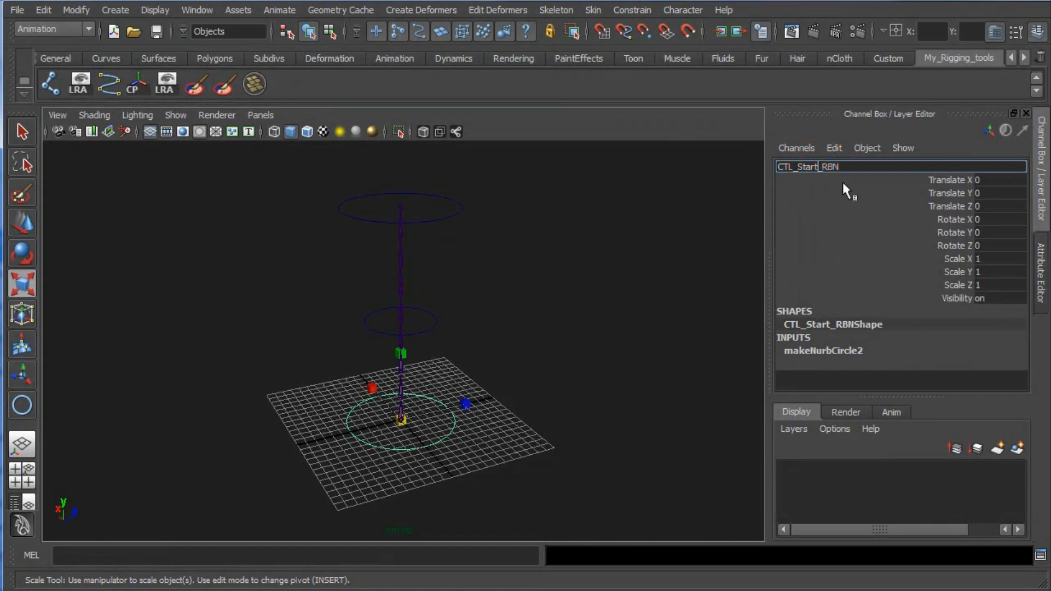
key(BackSpace)
key(BackSpace)
key(BackSpace)
key(BackSpace)
text(TR)
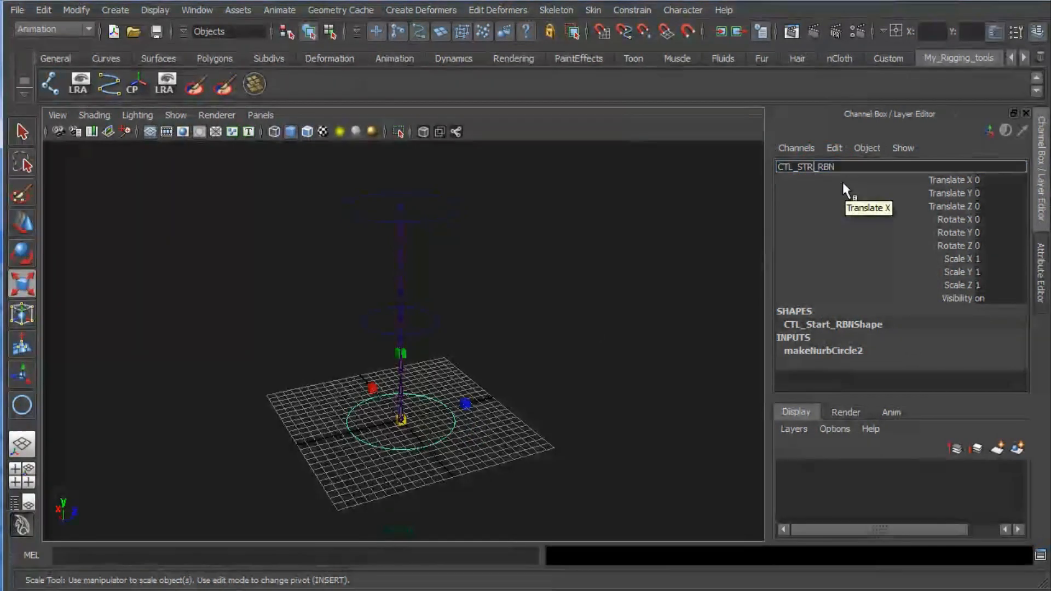
key(Return)
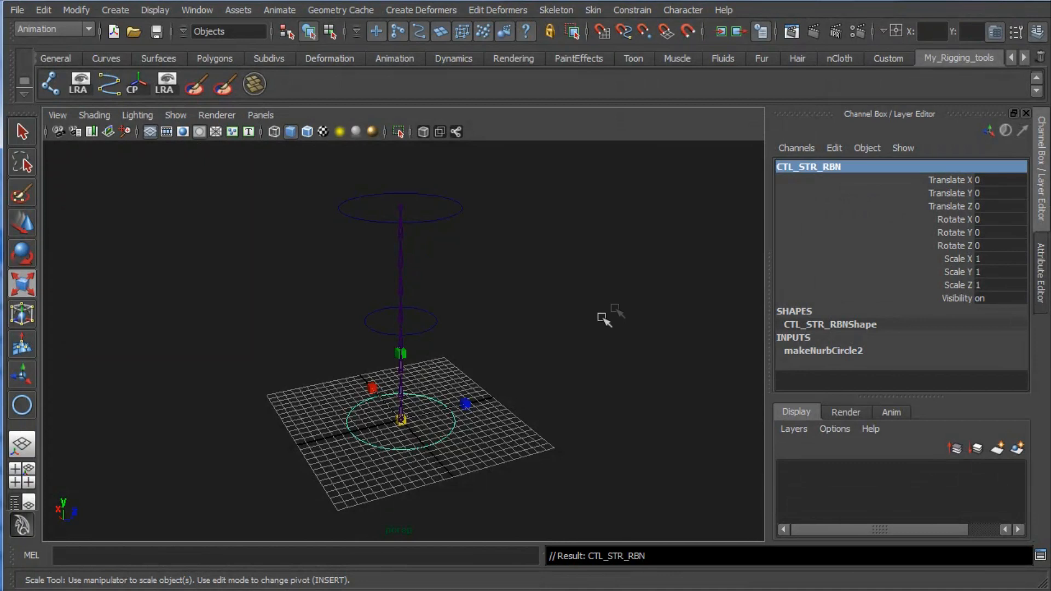
Try moving the top control circle, CTL_END_RBN, slightly along Z, and undo the move.
click(602, 316)
mouse_move(539, 392)
alt+mouse_down()
mouse_move(549, 340)
mouse_move(539, 394)
alt+mouse_up()
mouse_move(534, 391)
alt+middle_down()
mouse_move(562, 383)
mouse_move(535, 394)
alt+middle_up()
scroll(561, 382, up, 3)
key(r)
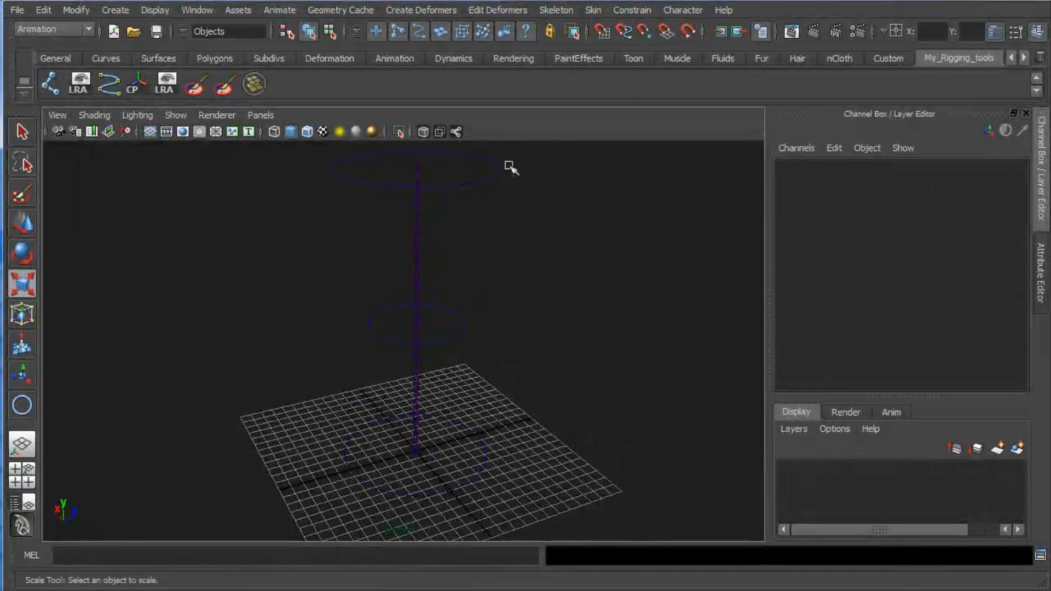
click(499, 169)
key(w)
mouse_move(466, 166)
mouse_down()
mouse_move(404, 172)
mouse_move(465, 166)
mouse_up()
key(ctrl+z)
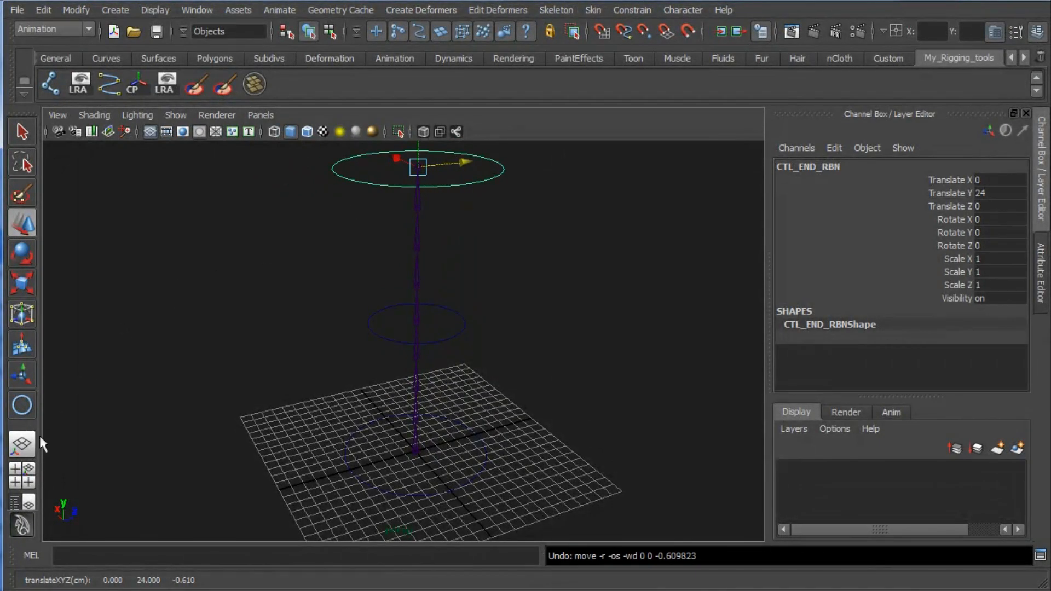
Show the Outliner beside the perspective view.
click(21, 502)
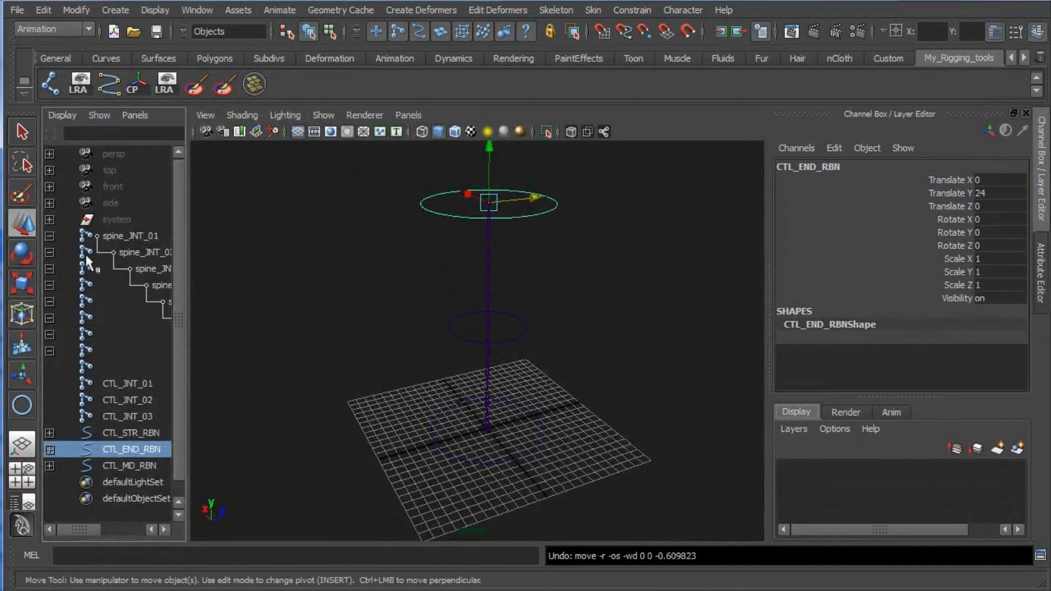
Widen the Outliner until the full joint names are readable and collapse the spine_JNT_01 hierarchy.
drag(188, 247, 371, 249)
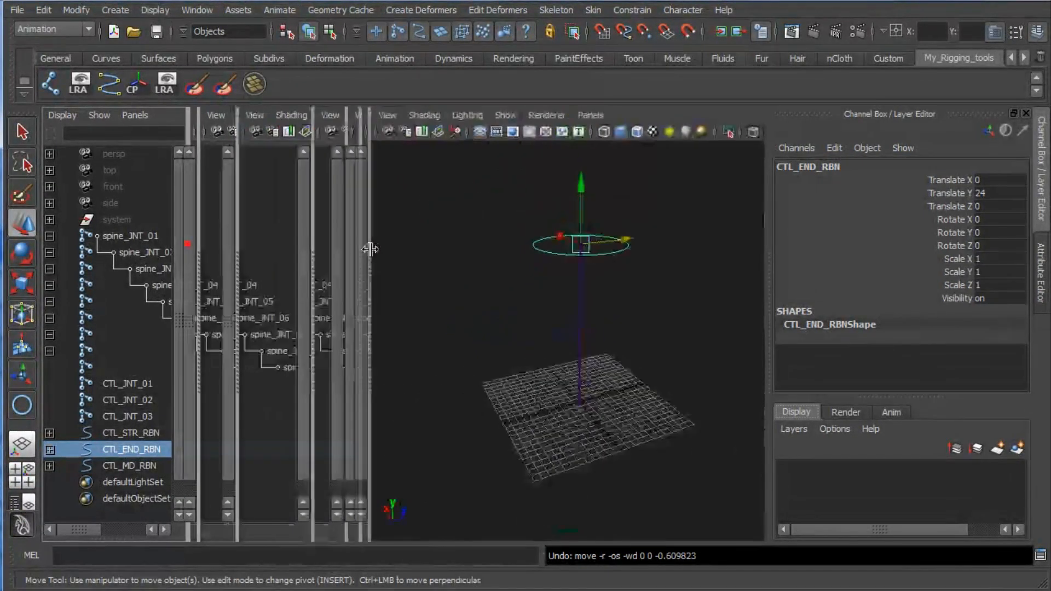
click(127, 237)
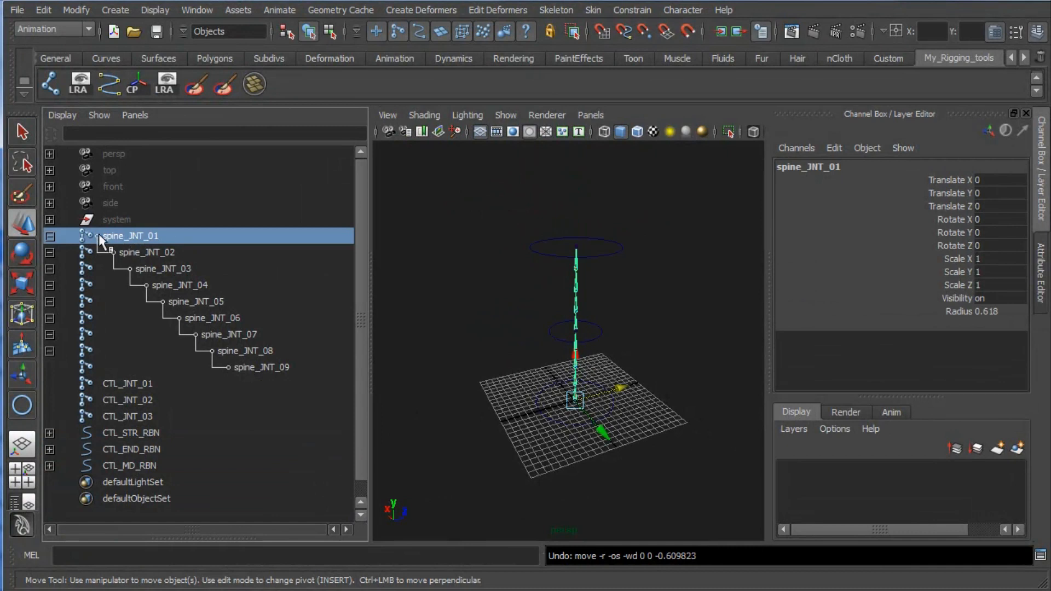
click(50, 236)
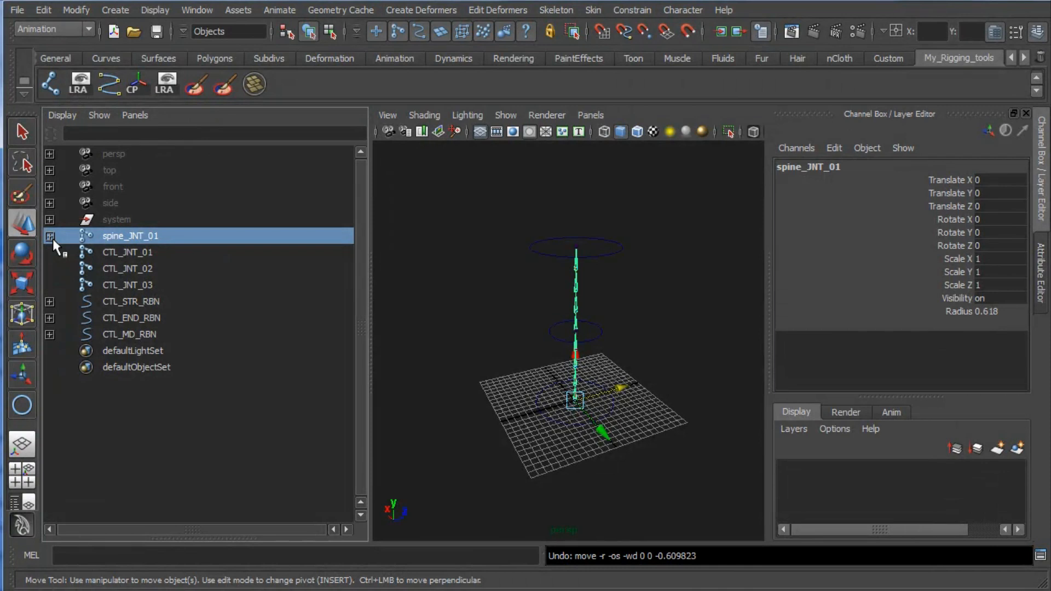
Examine the three control joints CTL_JNT_01 to CTL_JNT_03 and which of the STR, MD and END control circles belongs to each.
click(132, 252)
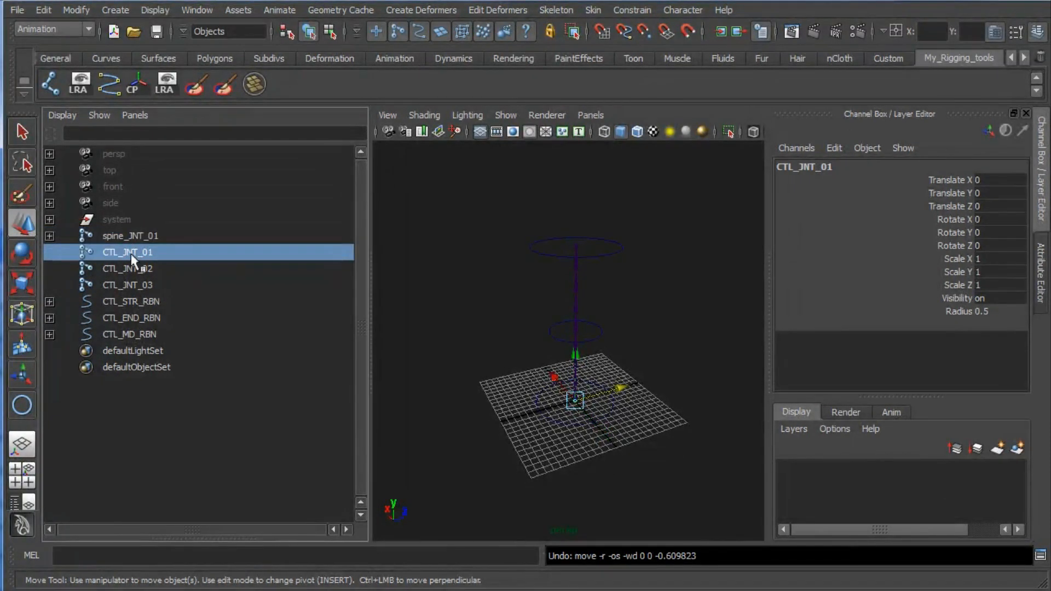
click(128, 268)
click(130, 284)
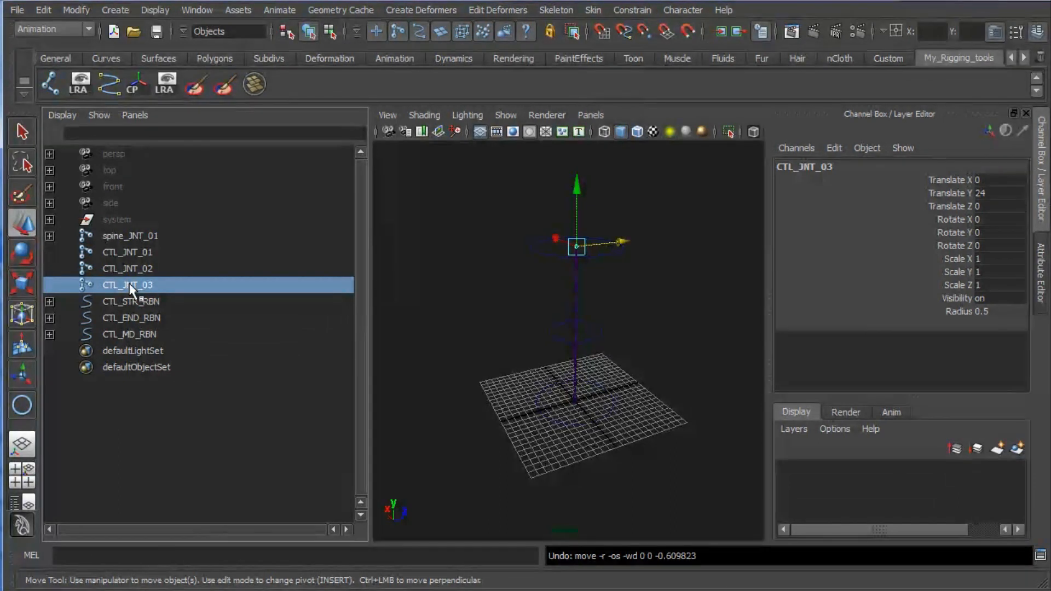
click(134, 301)
click(145, 254)
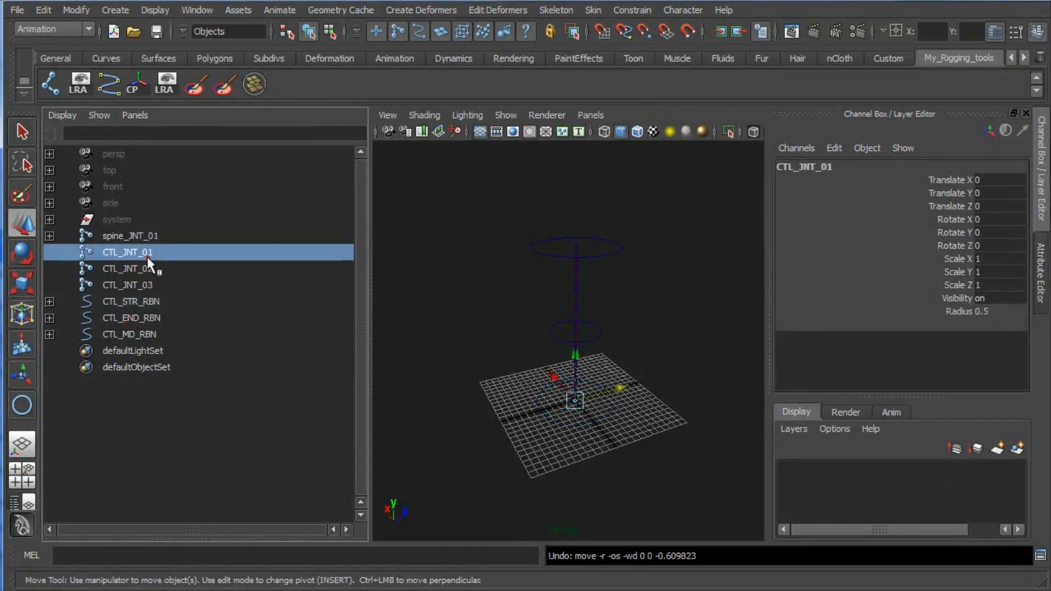
click(146, 318)
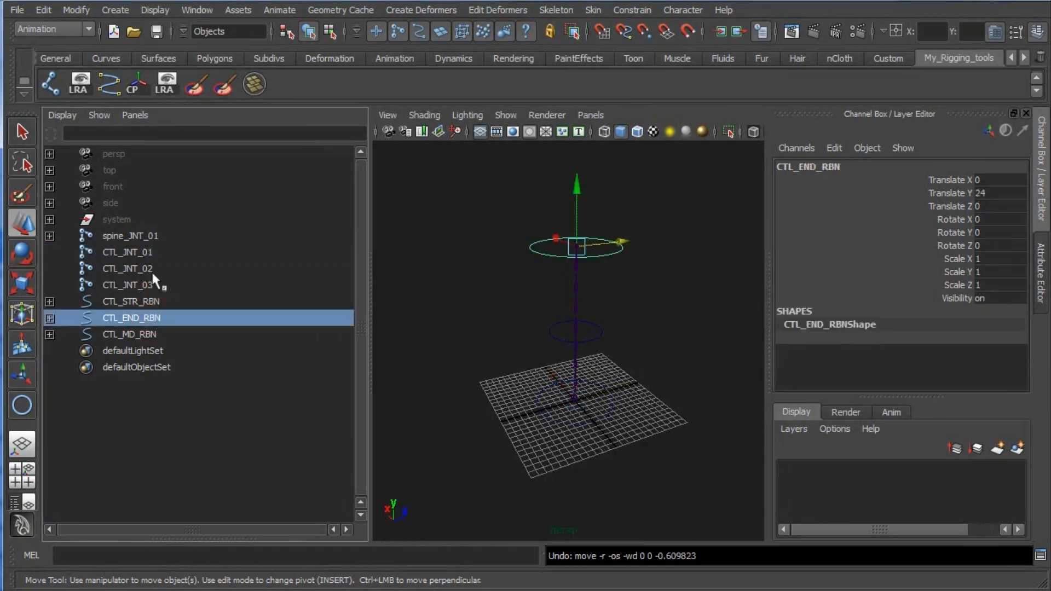
click(152, 269)
click(150, 332)
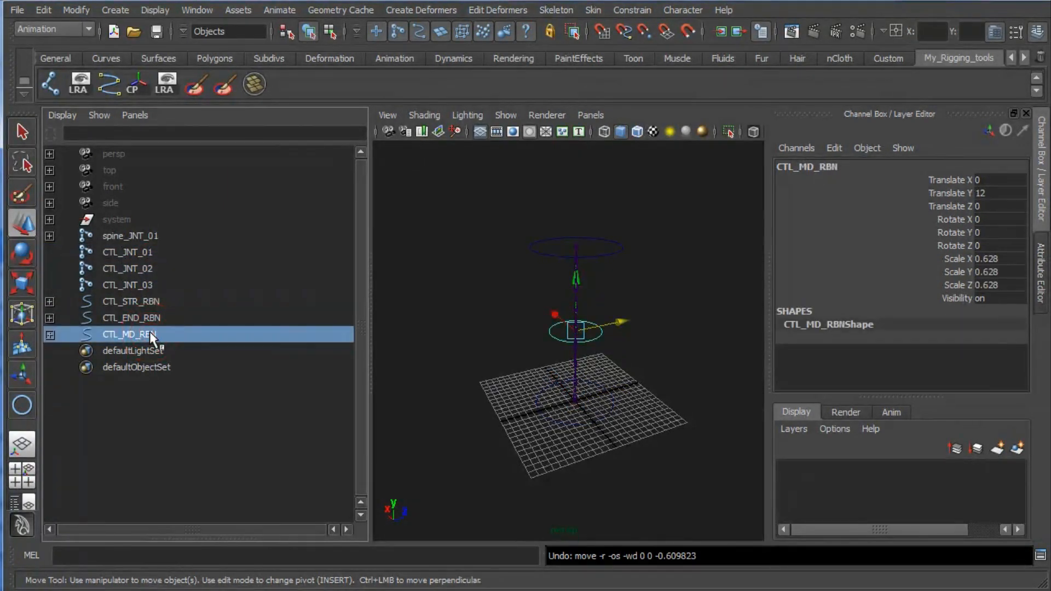